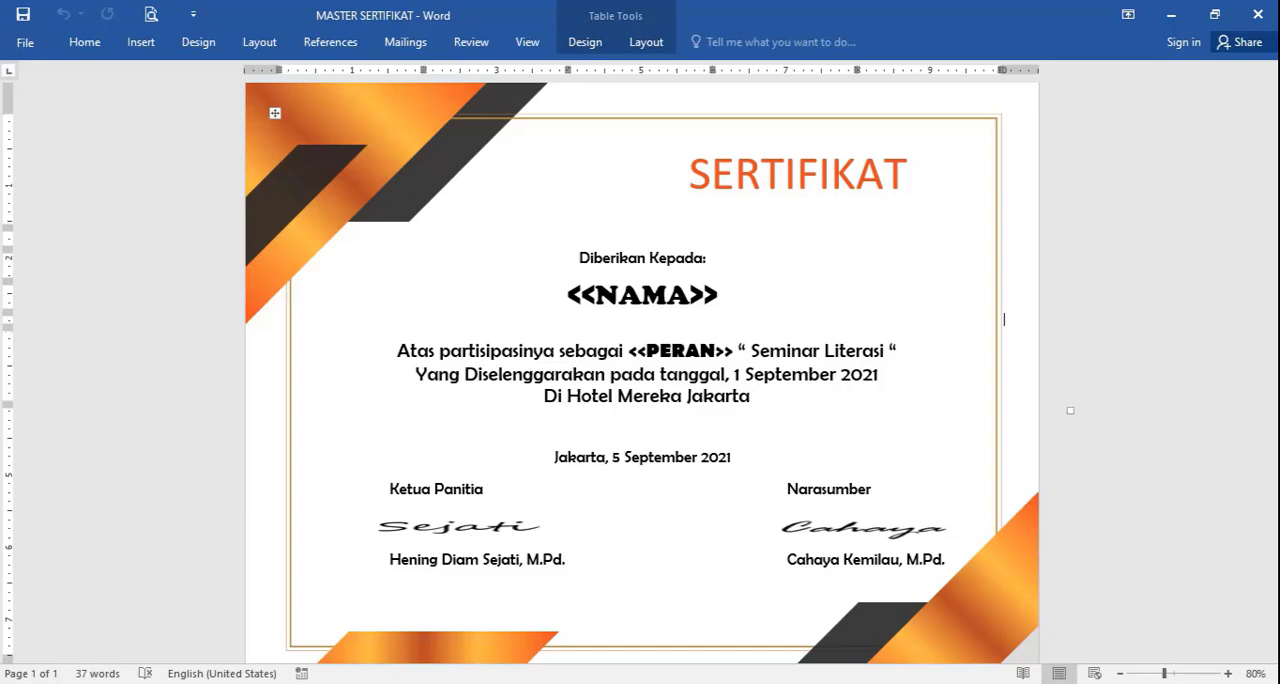
Step: Switch from the certificate template and participant workbook to Chrome and open Google Drive
key(alt+Tab)
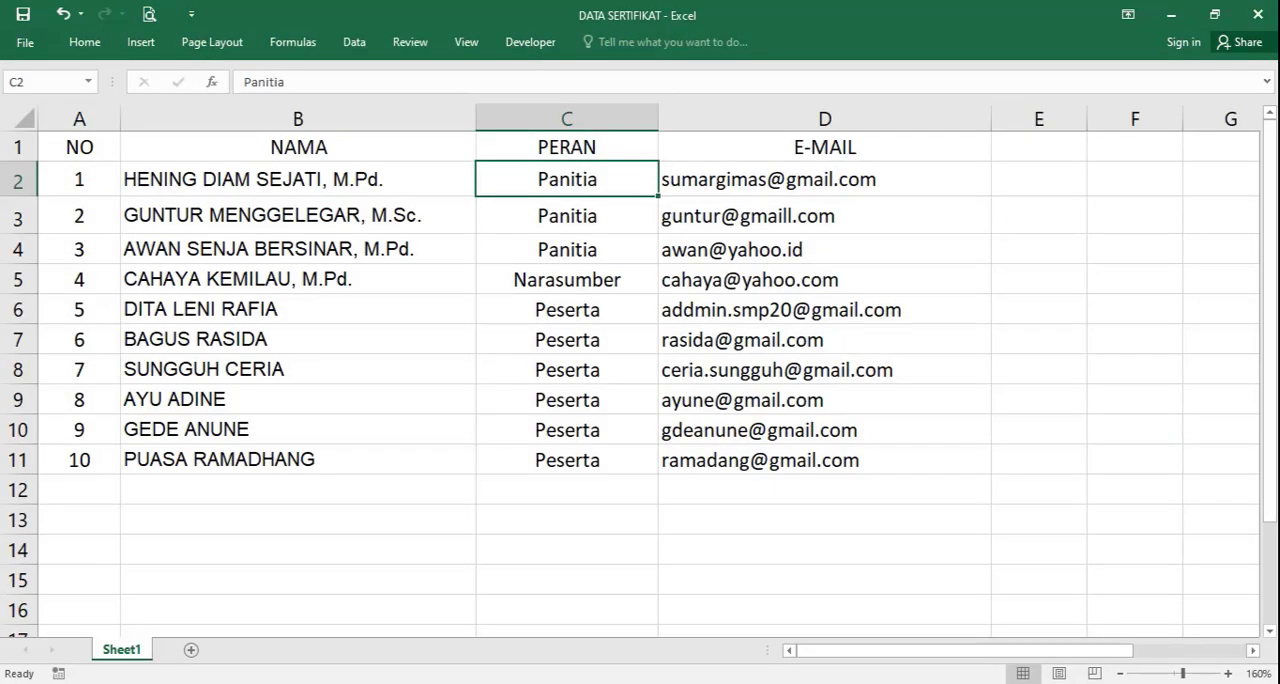
key(alt+Tab)
key(alt+Tab)
click(437, 682)
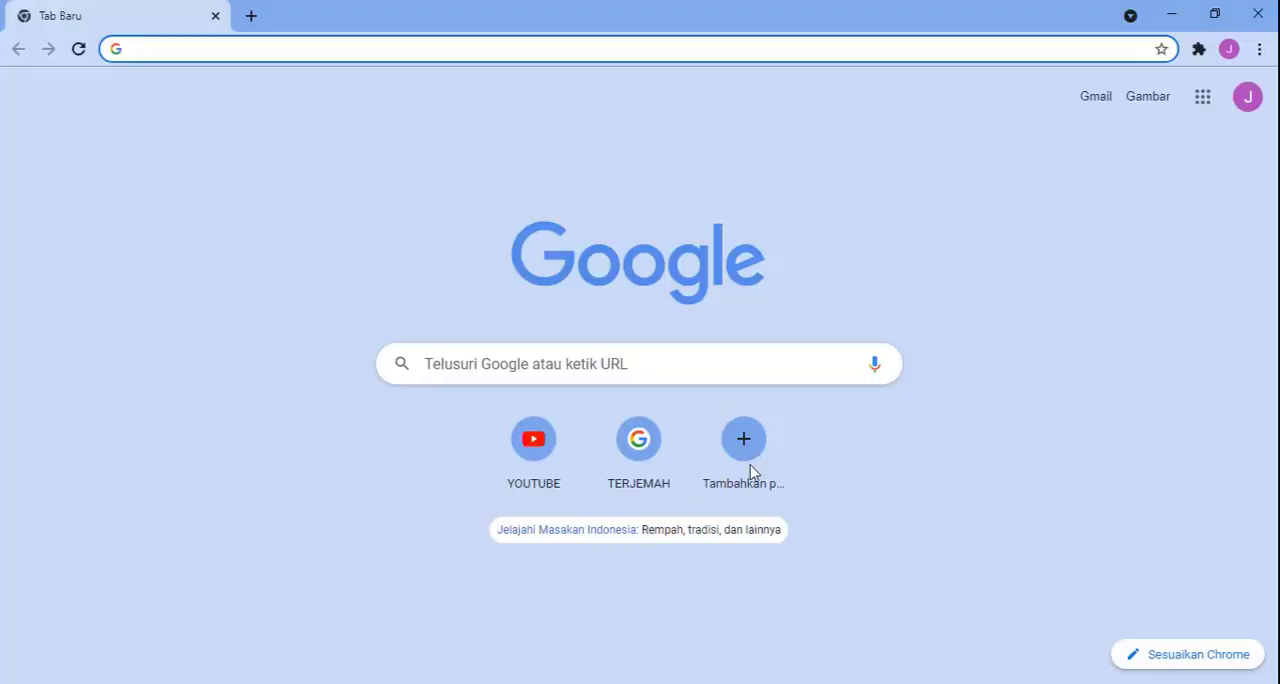
click(1203, 97)
click(1032, 447)
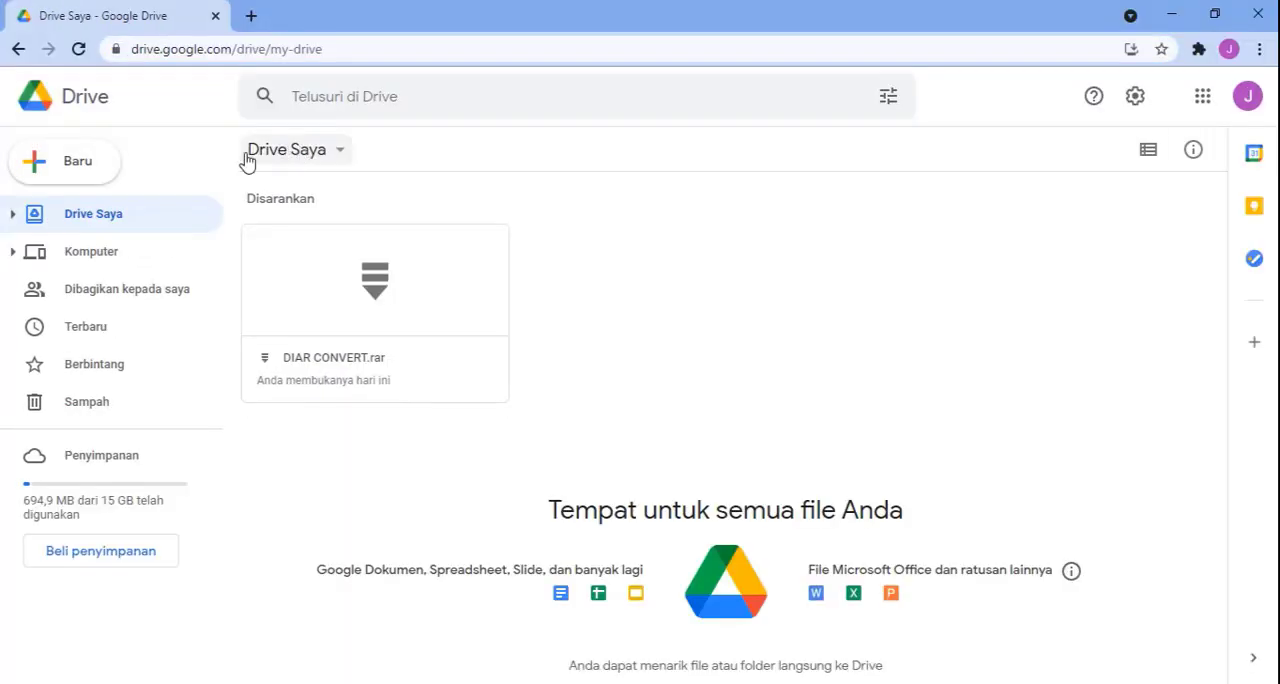
Step: Upload the DATA SERTIFIKAT workbook and the MASTER SERTIFIKAT document from the AUTOCRAT folder to My Drive
click(90, 170)
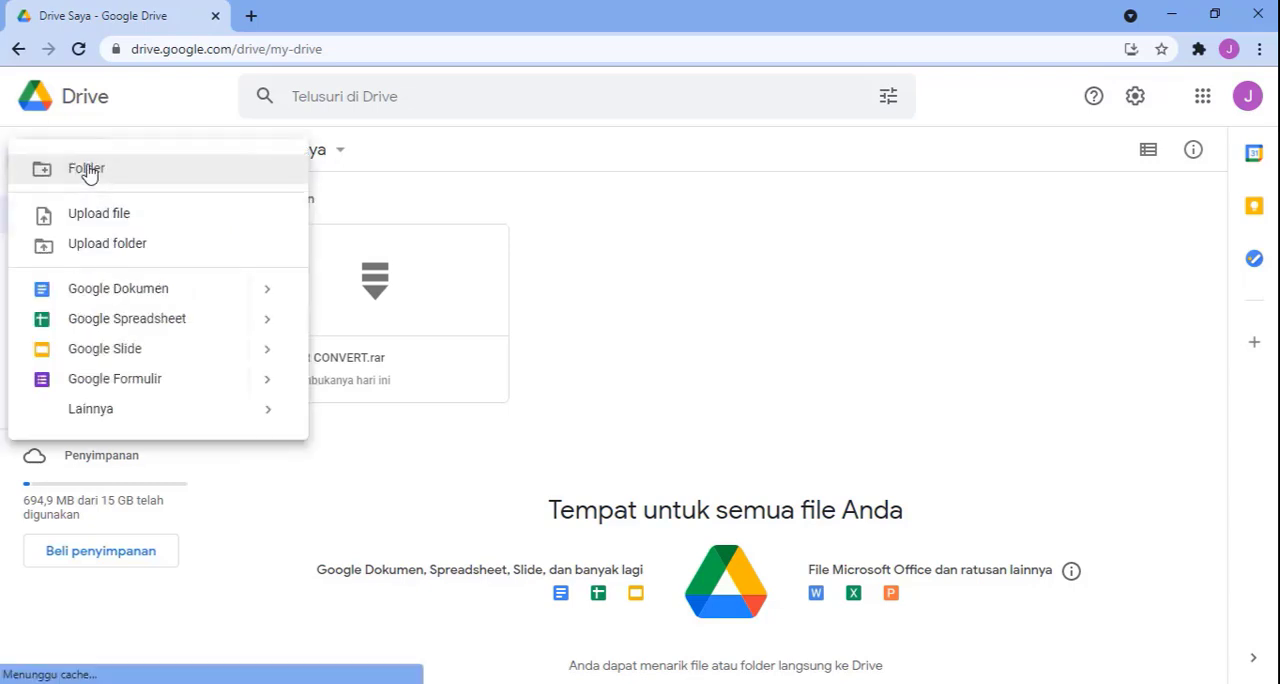
click(89, 212)
click(484, 215)
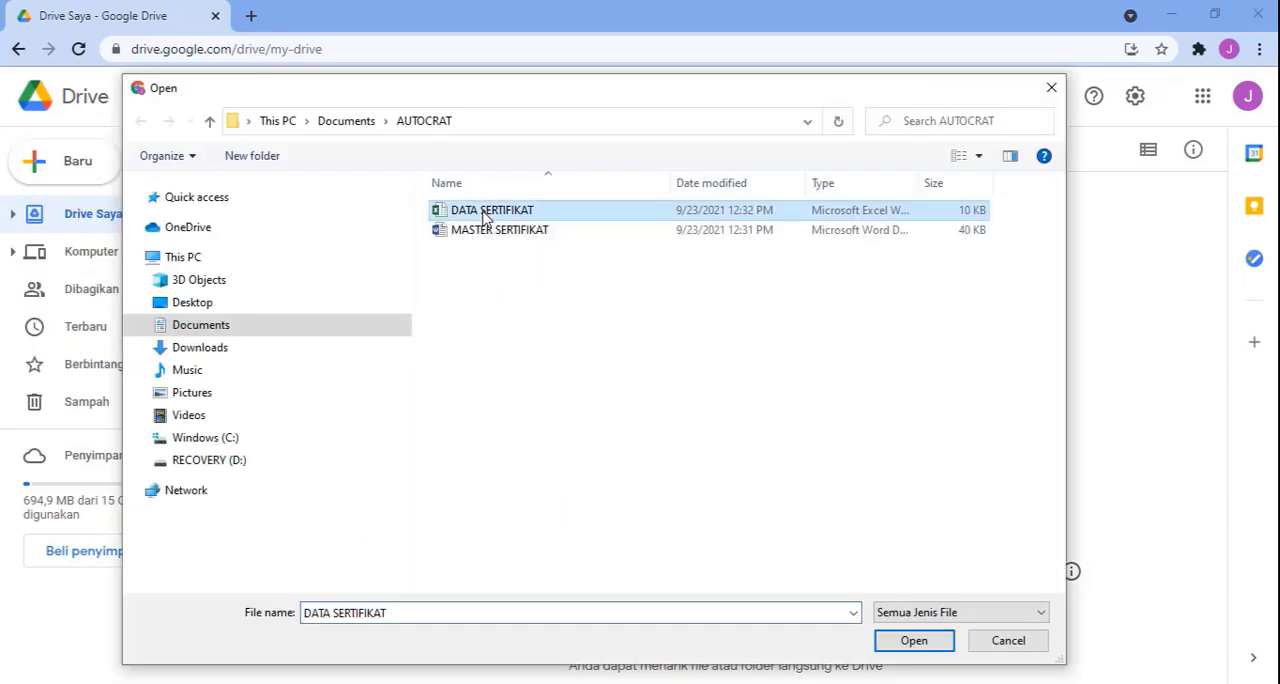
key(shift+Down)
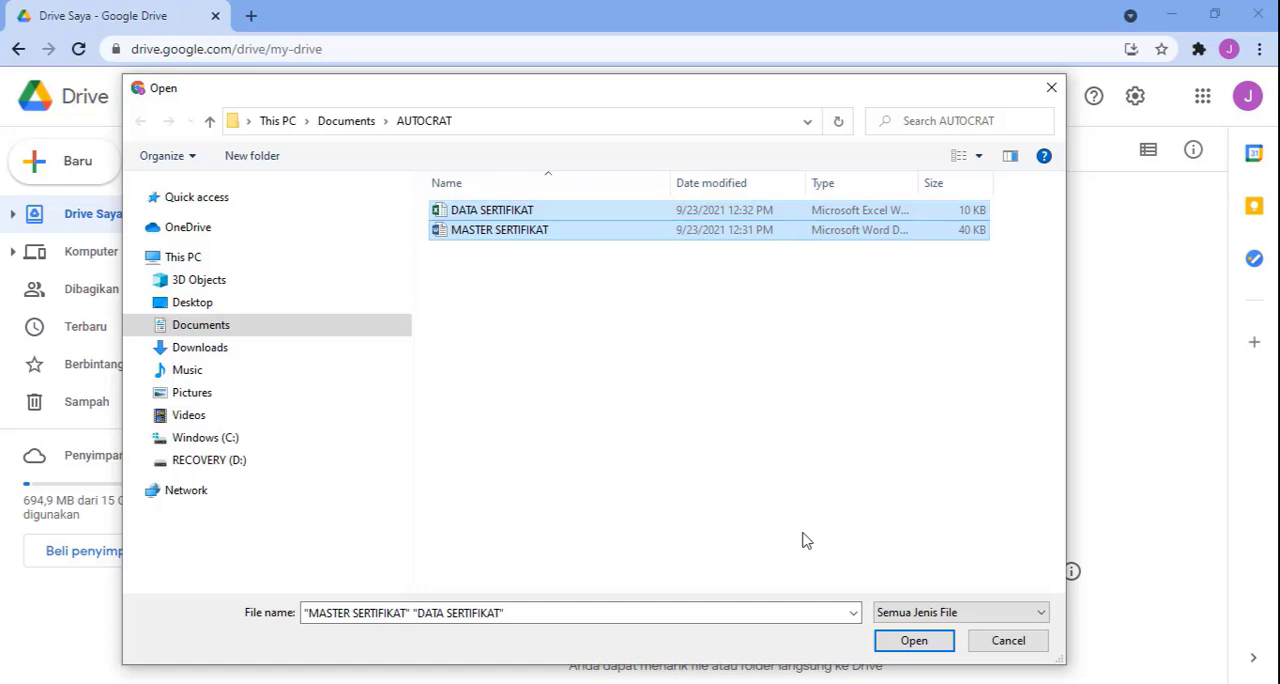
click(928, 641)
click(1234, 541)
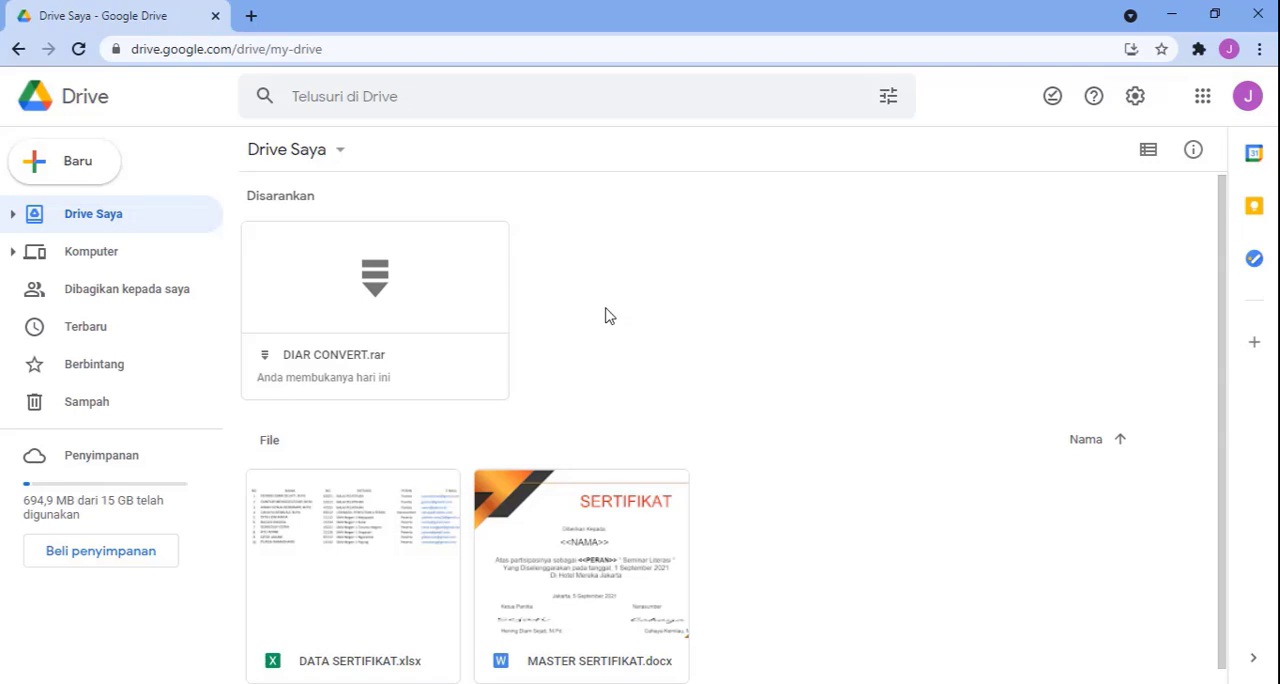
Step: Open MASTER SERTIFIKAT.docx from Drive, save it as a Google Docs document, and close the original .docx version
double_click(587, 541)
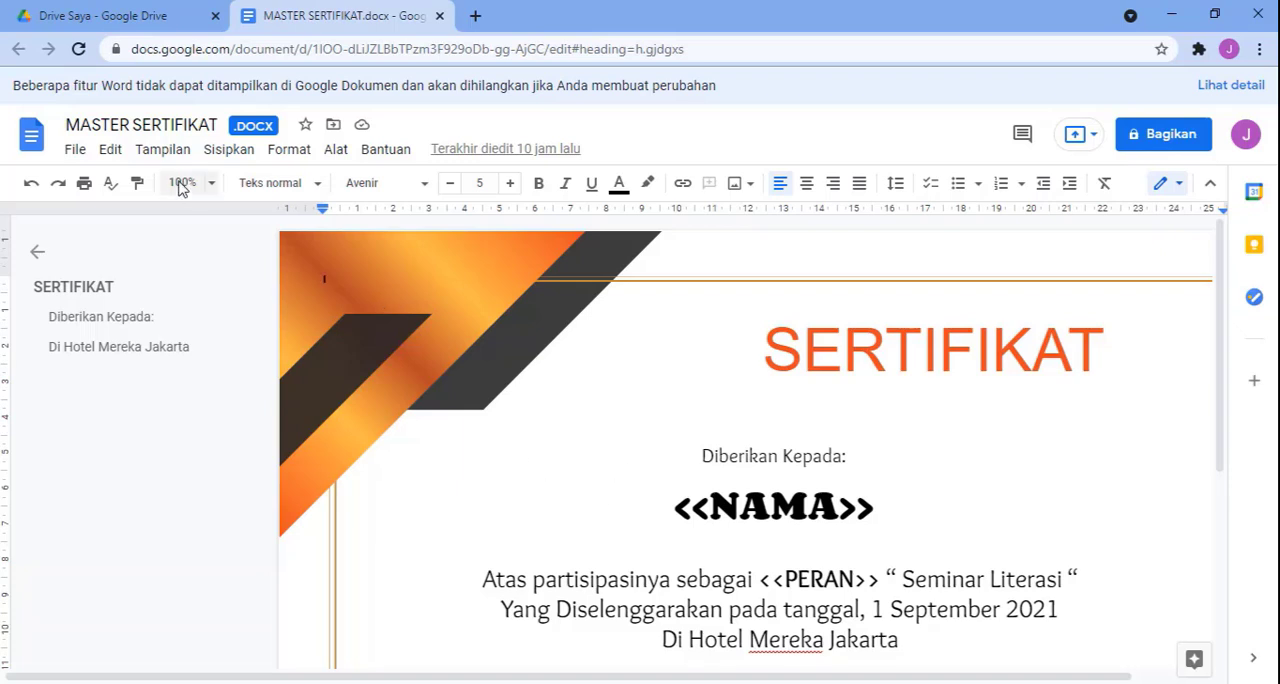
click(75, 150)
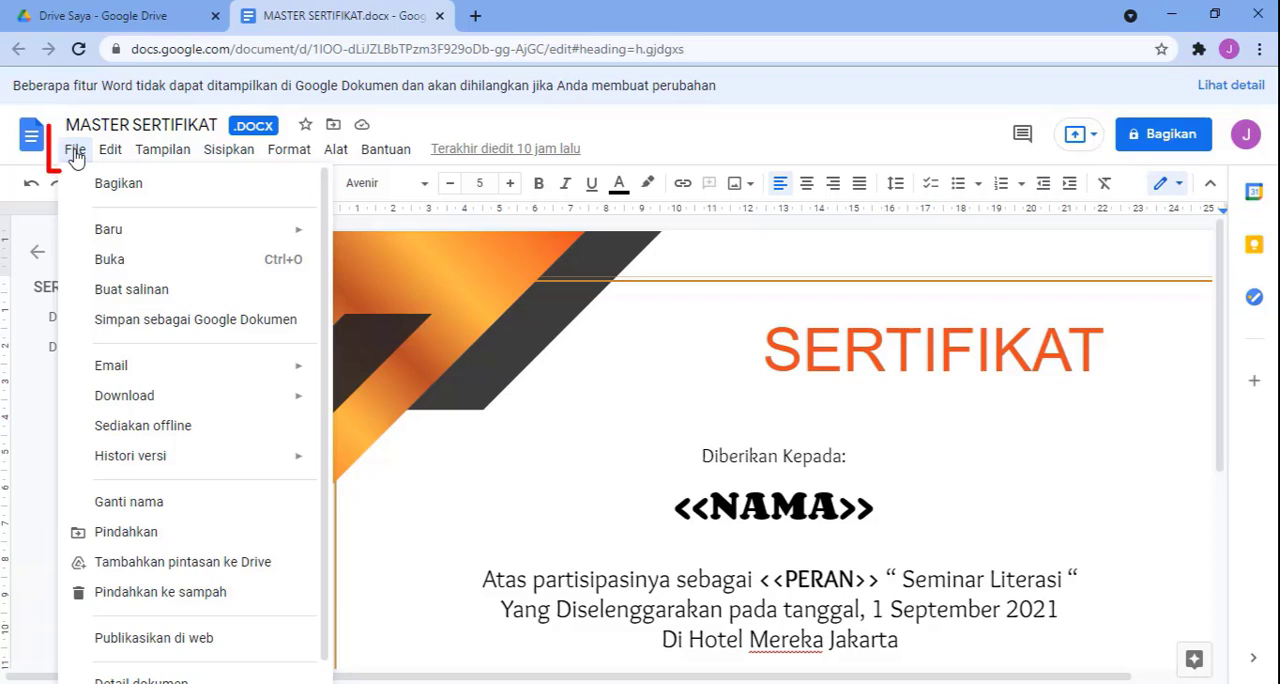
click(141, 328)
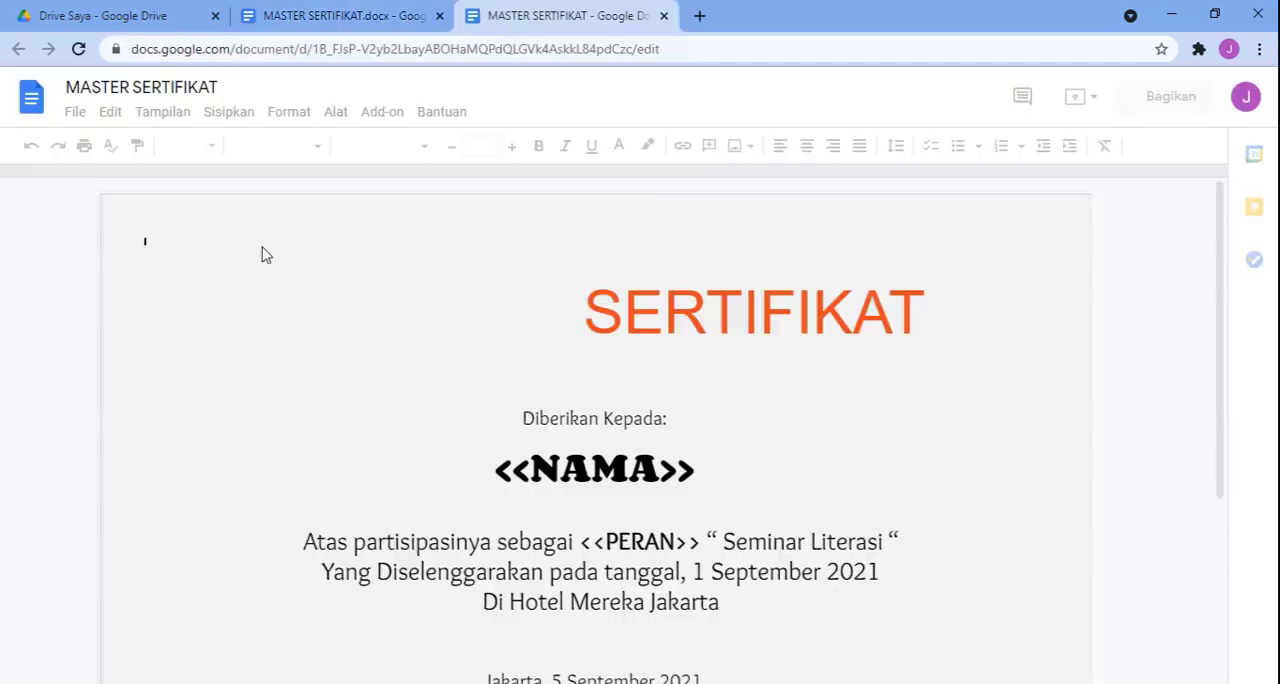
click(395, 22)
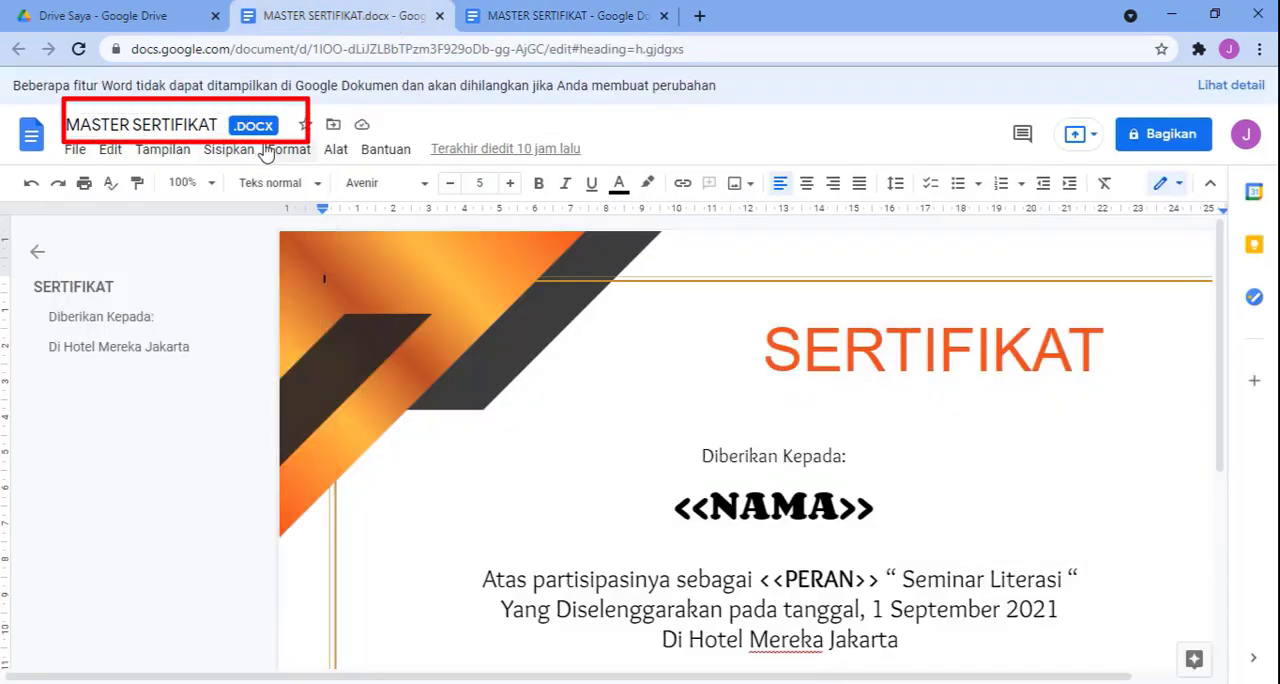
key(ctrl+w)
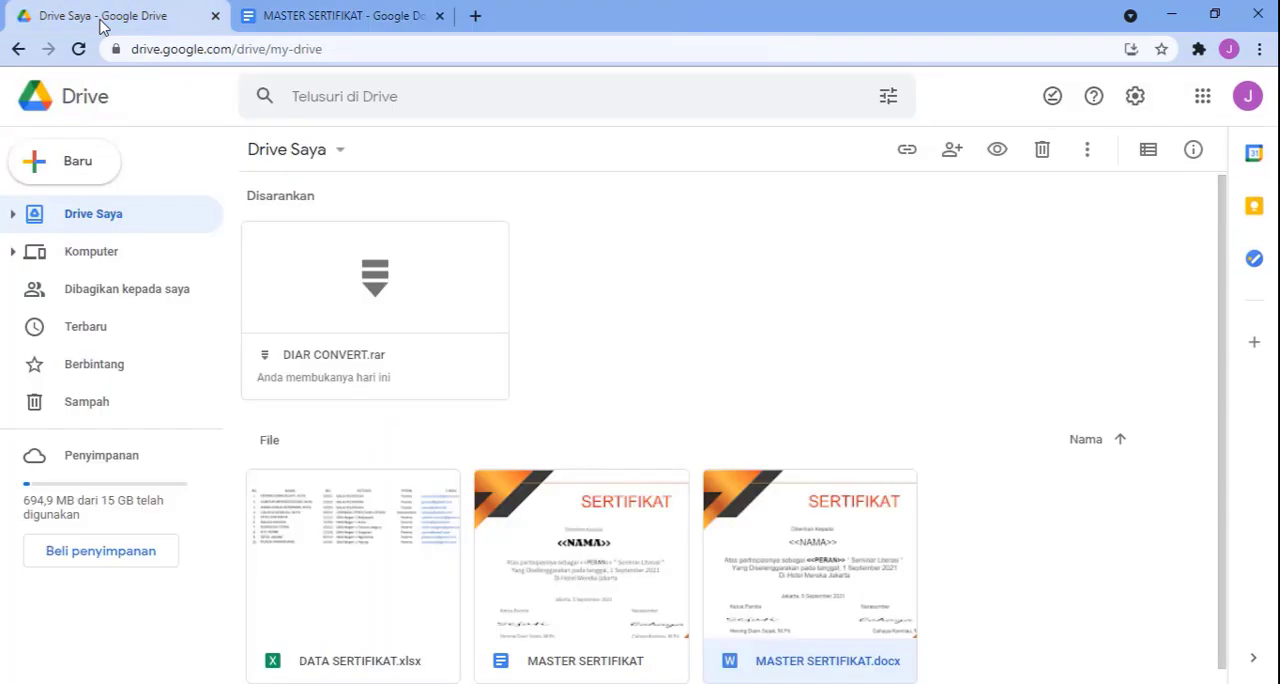
Step: Open DATA SERTIFIKAT.xlsx from Drive, save it as a Google Sheets spreadsheet, and close the original .xlsx version
click(320, 500)
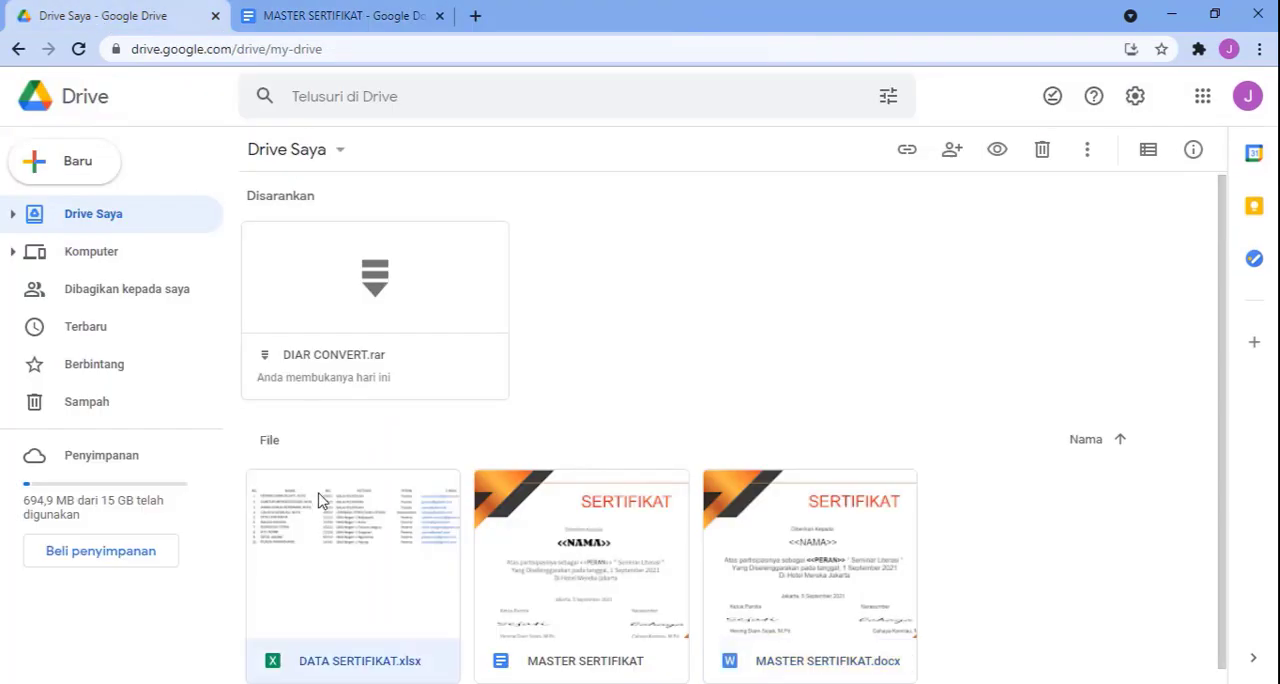
double_click(336, 520)
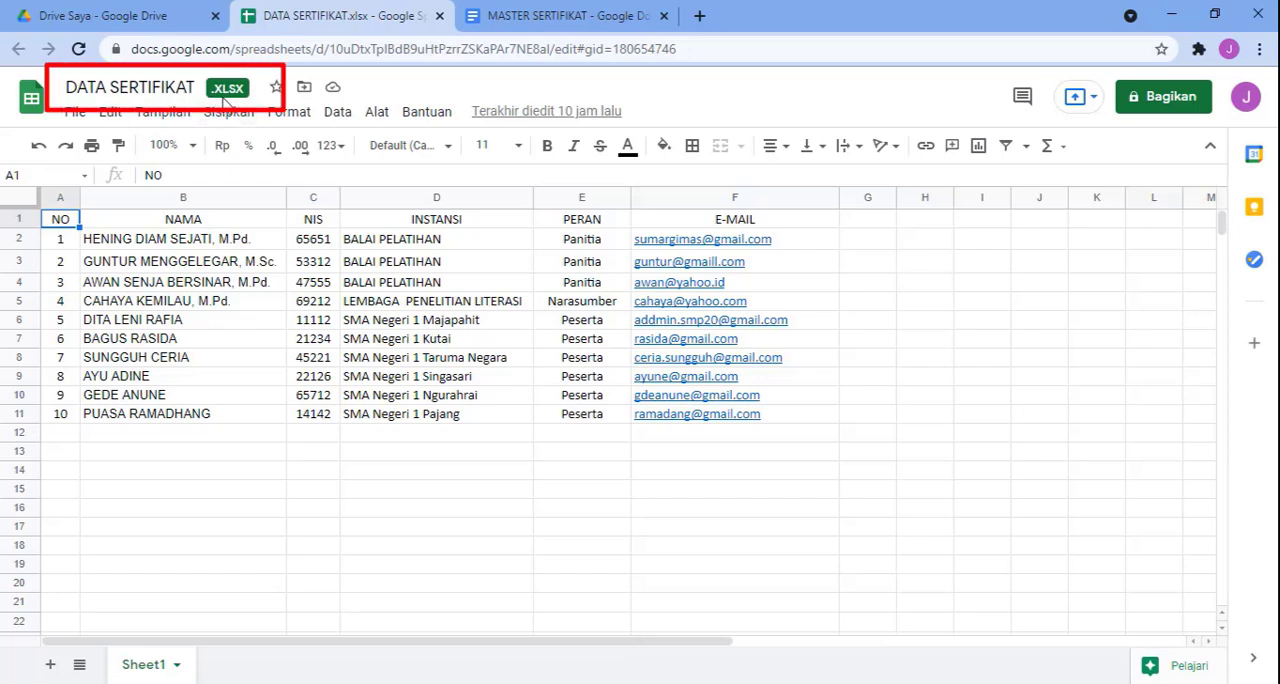
click(77, 118)
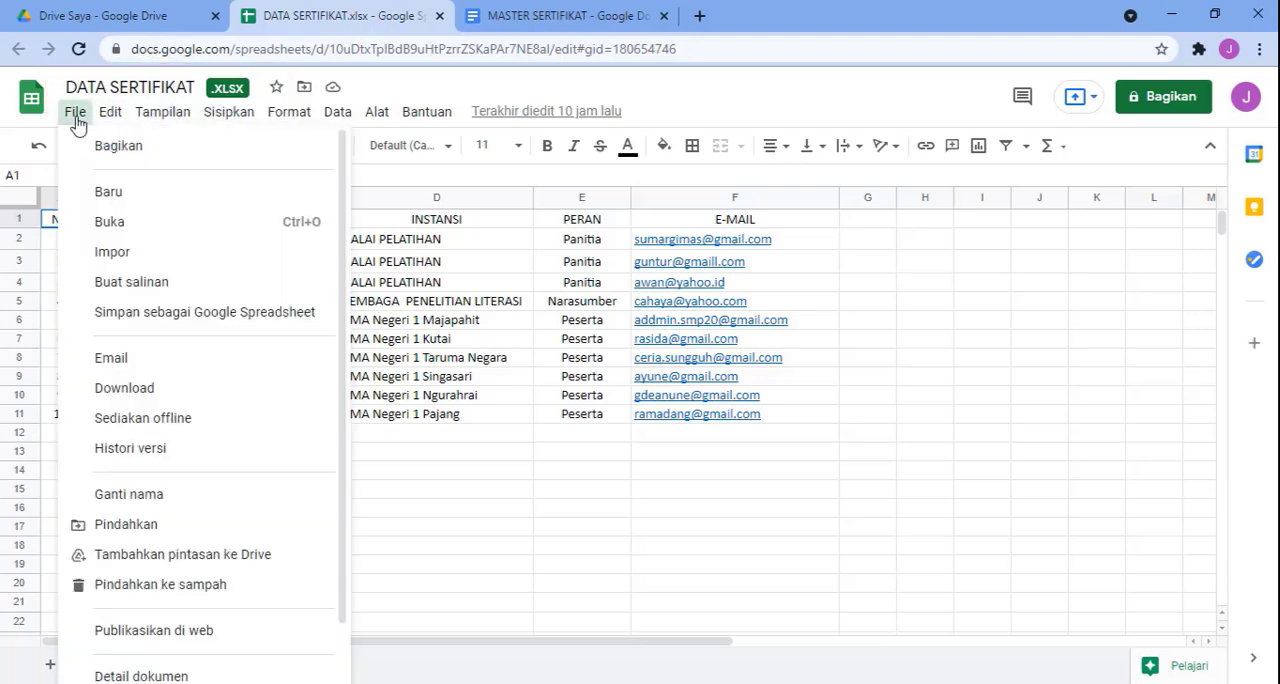
click(167, 314)
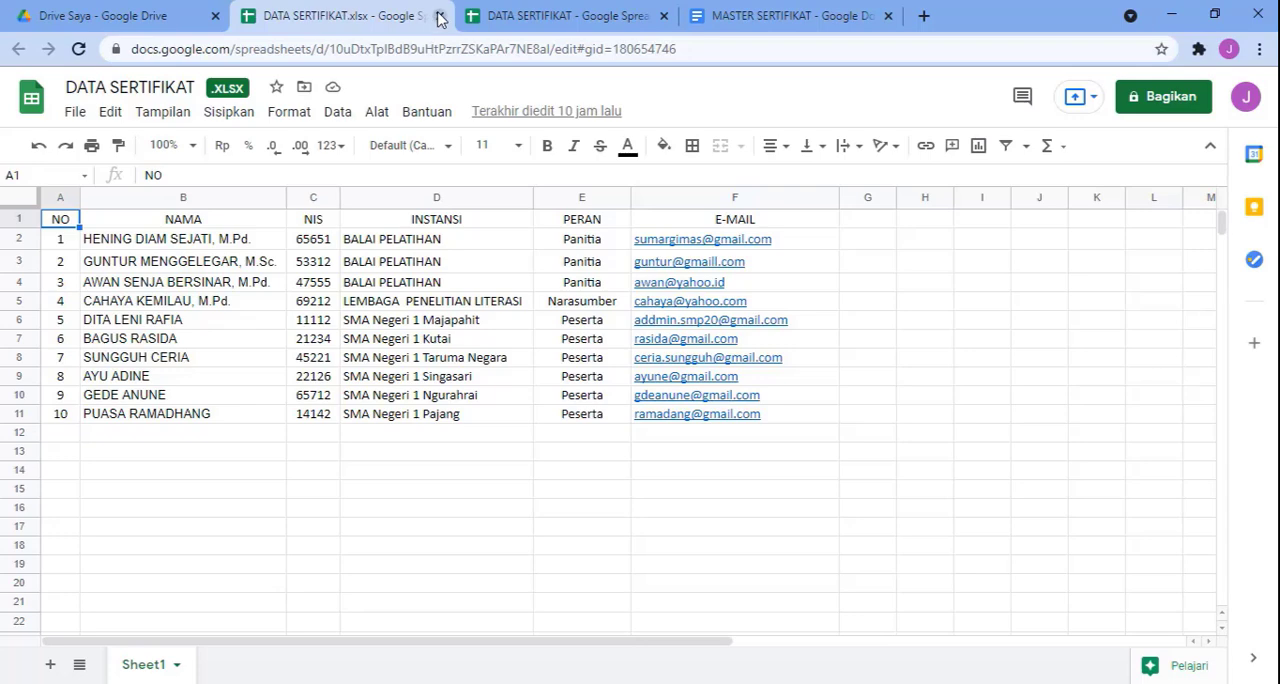
click(439, 16)
Step: Compare the <<NAMA>> and <<PERAN>> placeholders in the MASTER SERTIFIKAT document with the column headers in the DATA SERTIFIKAT spreadsheet
click(535, 16)
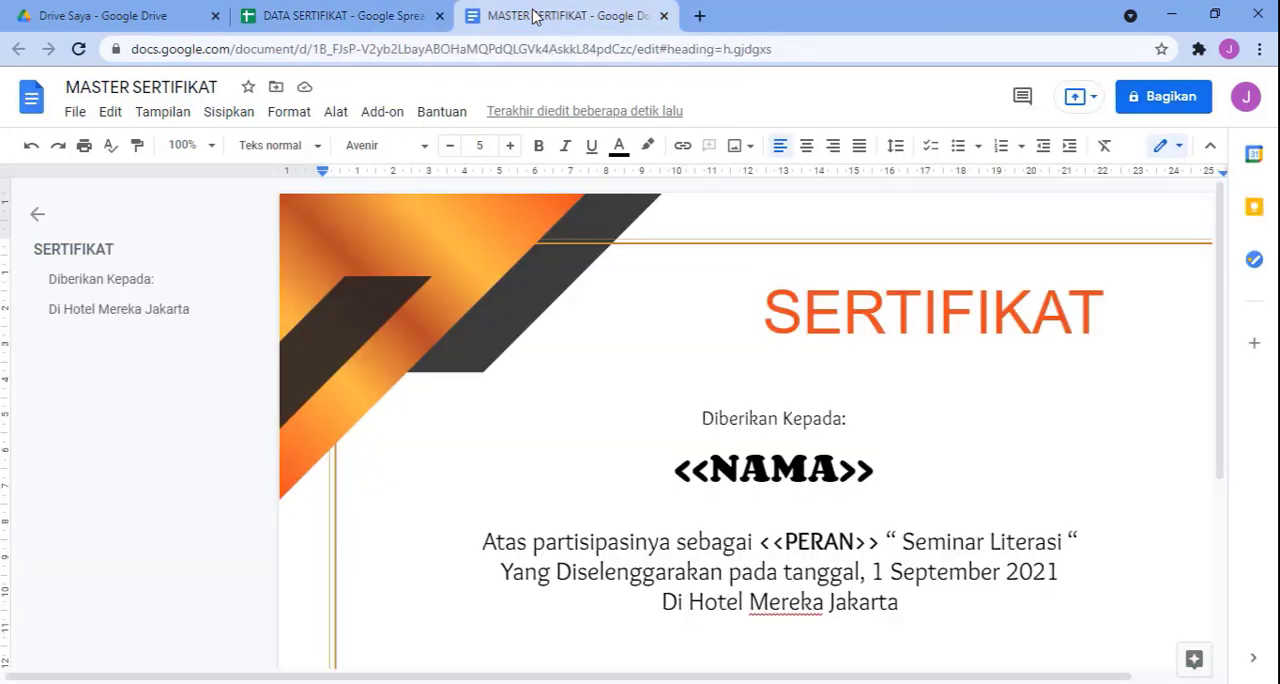
click(310, 20)
click(495, 17)
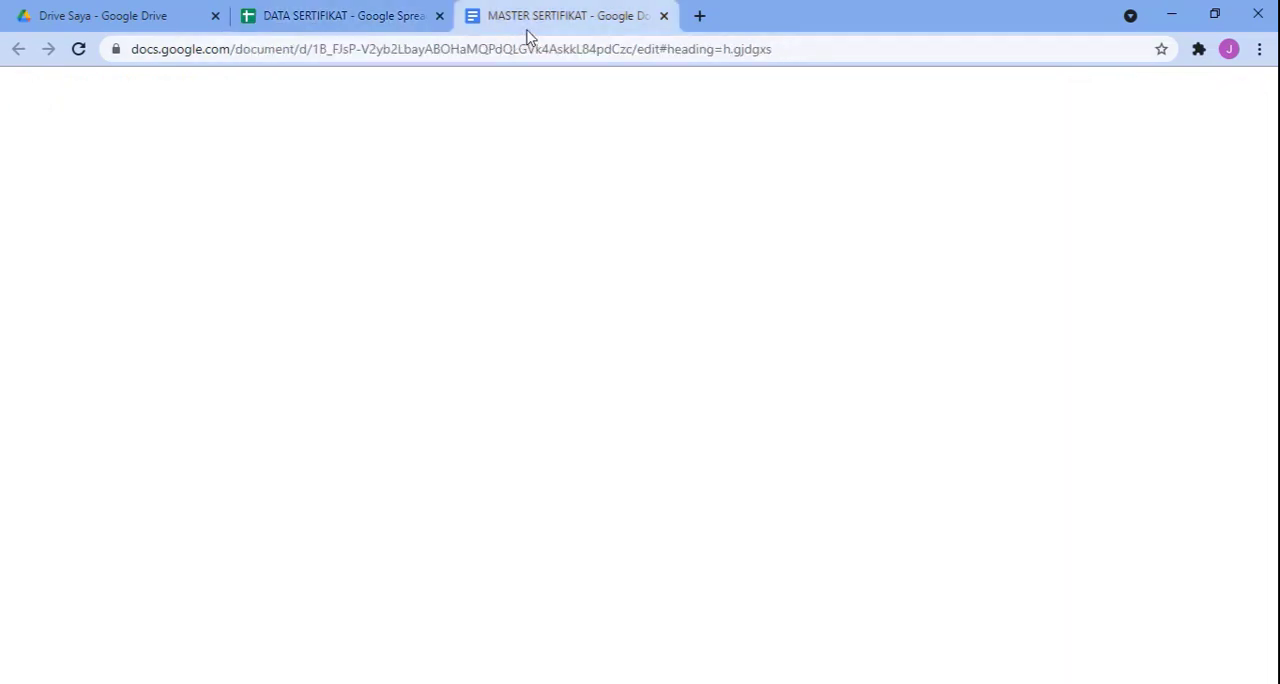
click(366, 28)
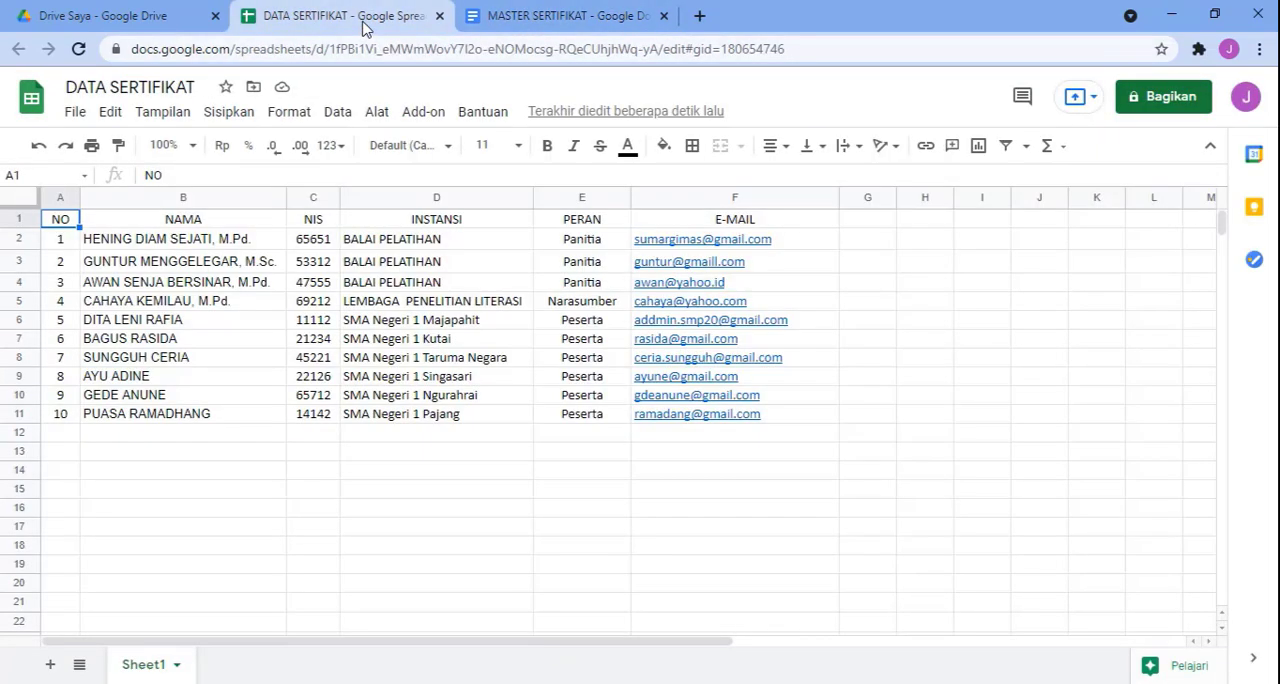
click(515, 28)
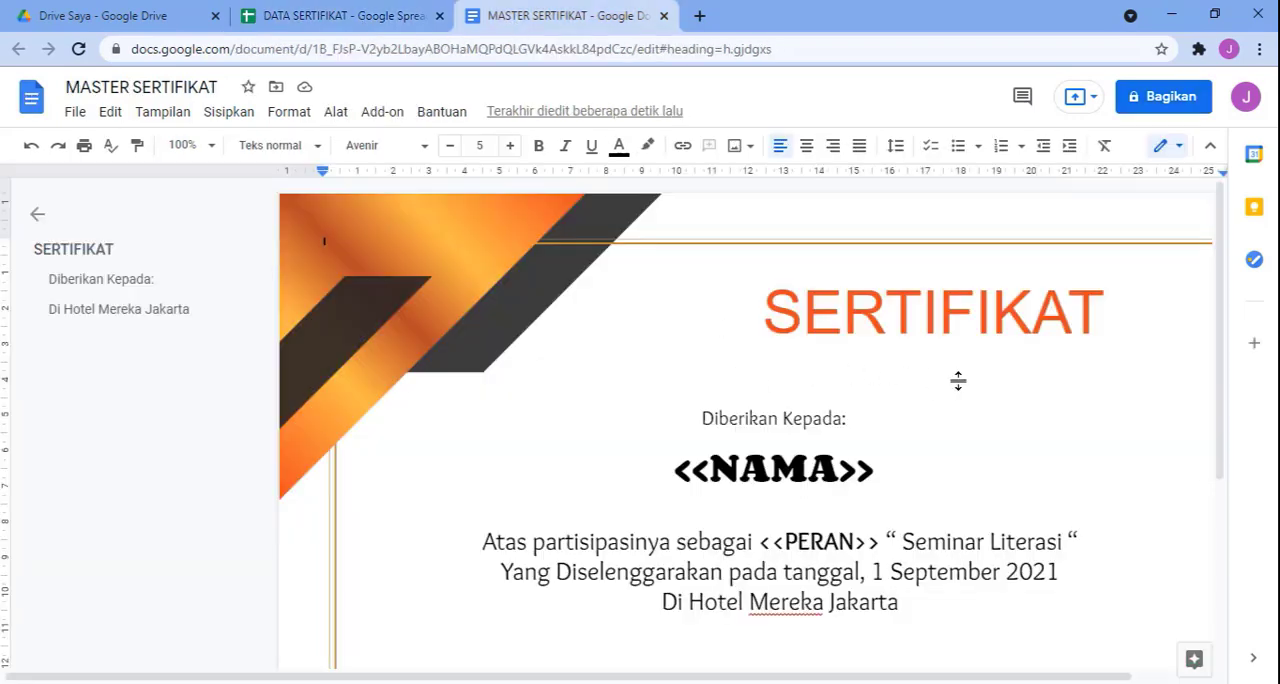
scroll(958, 380, down, 1)
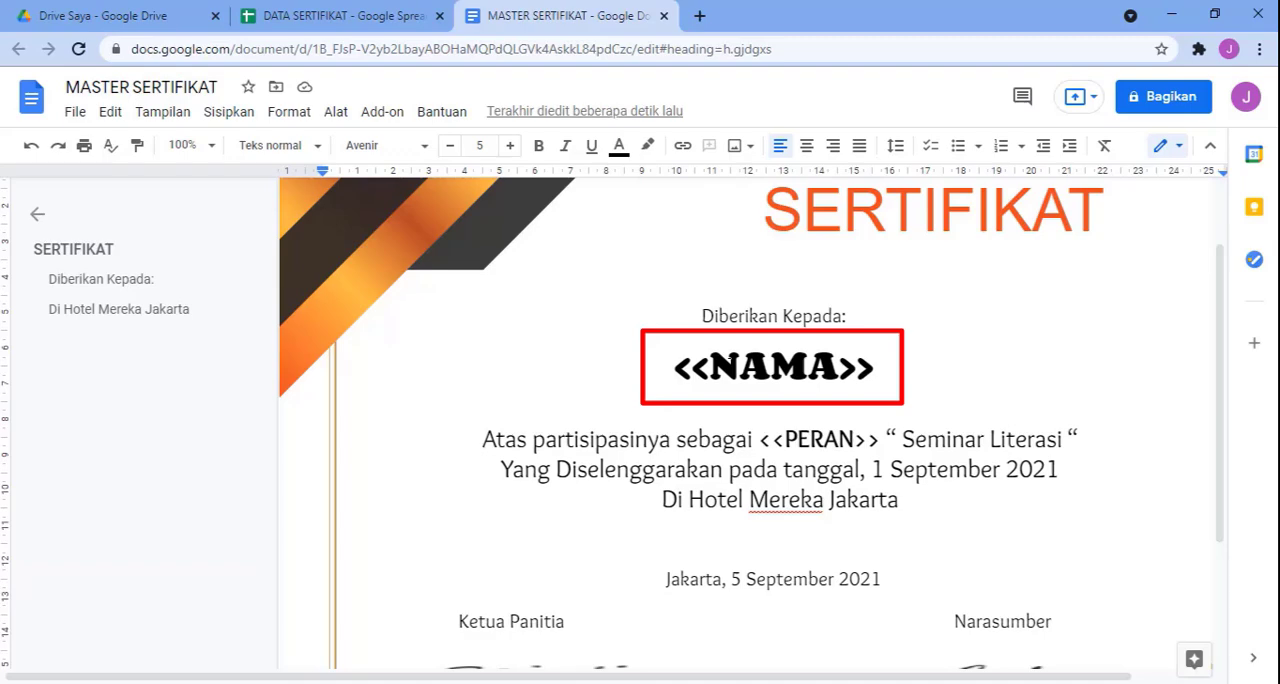
click(329, 16)
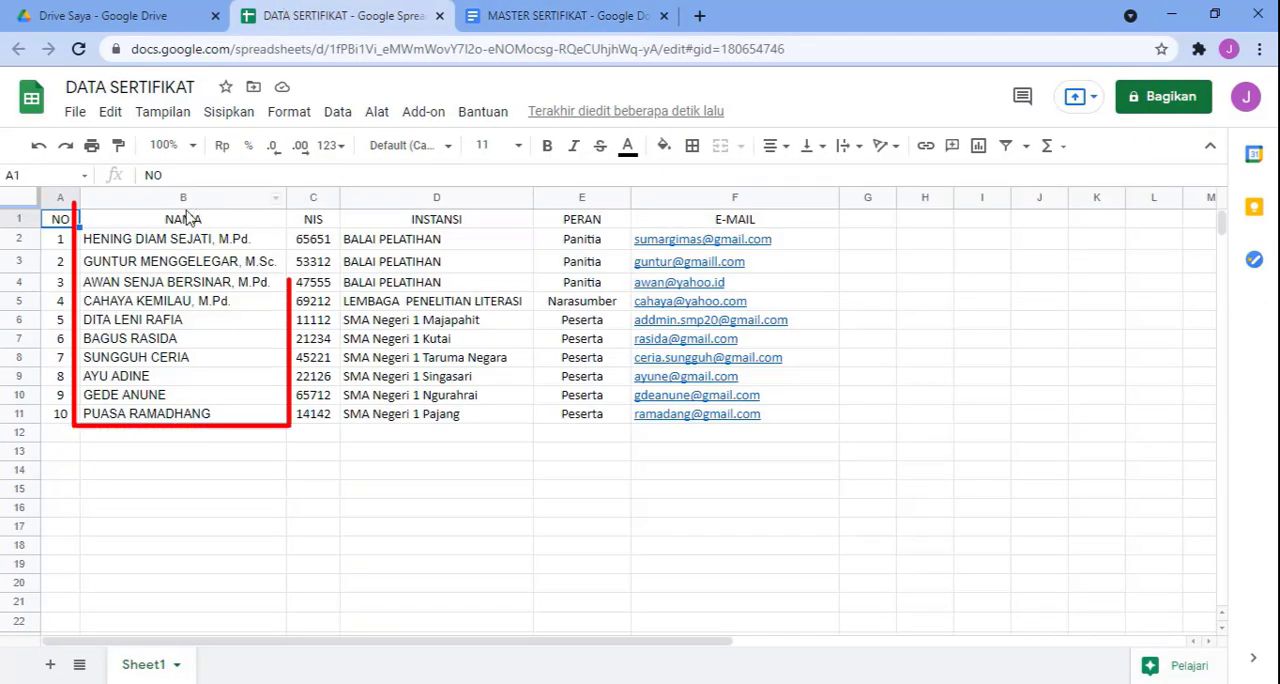
click(527, 16)
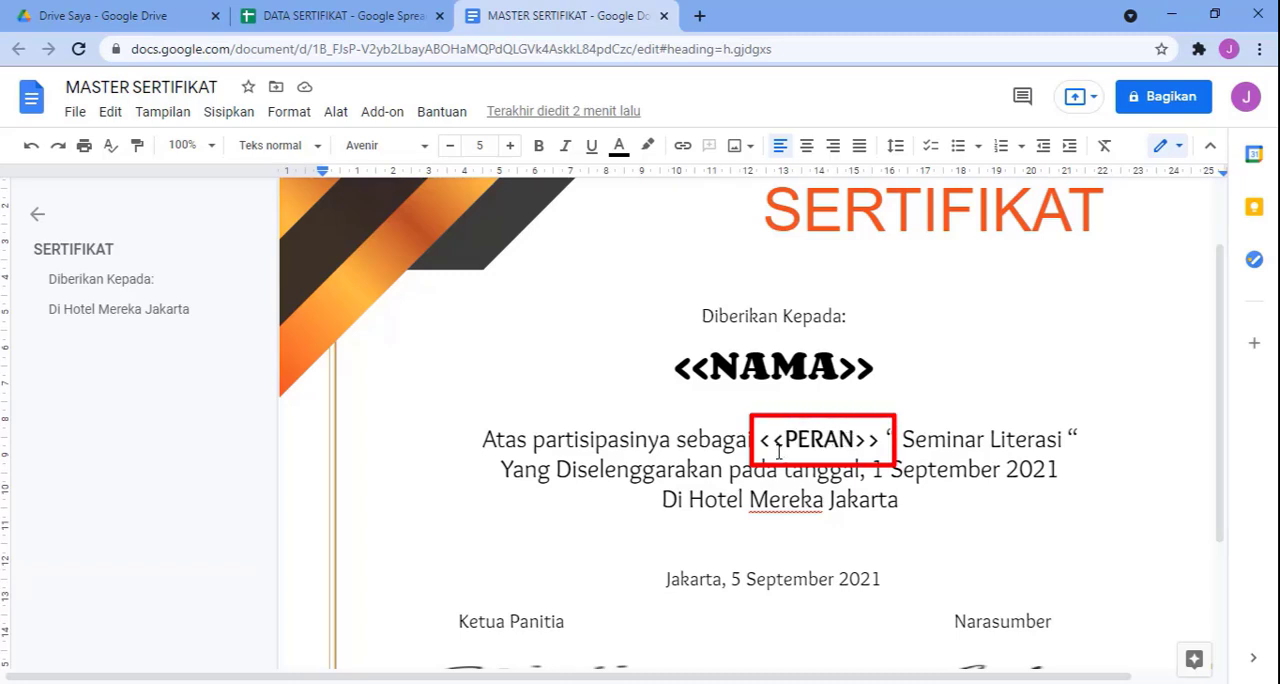
click(329, 16)
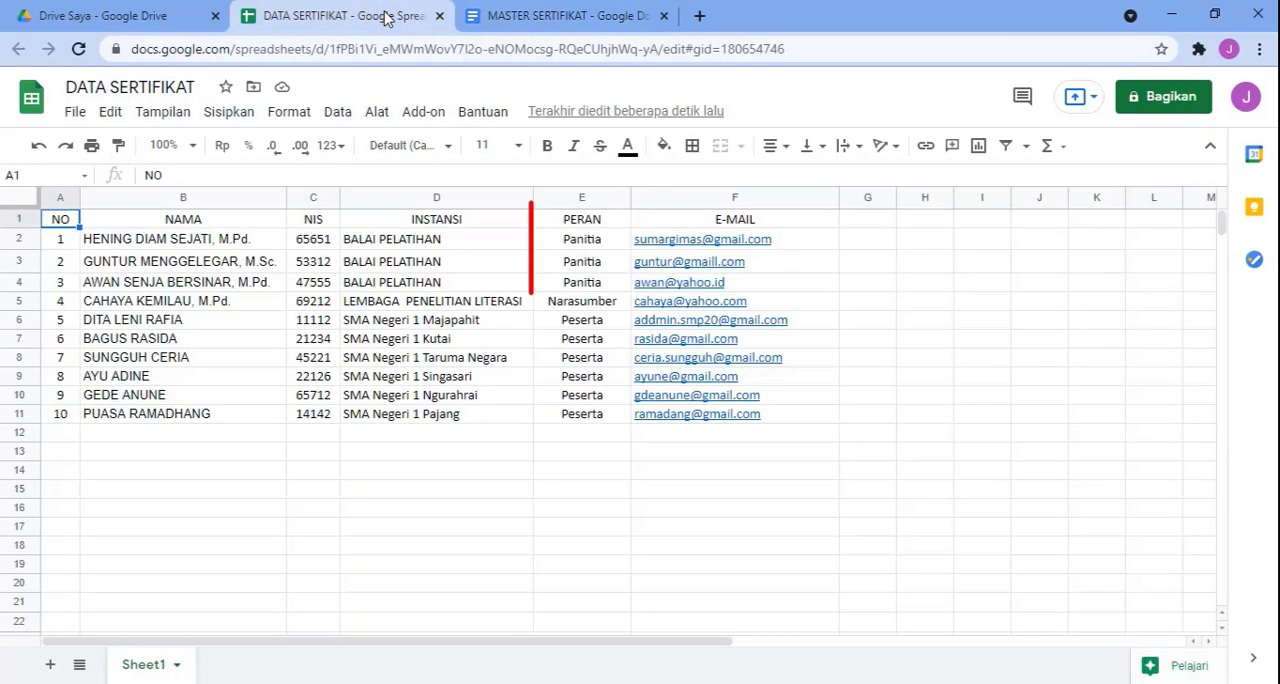
click(566, 16)
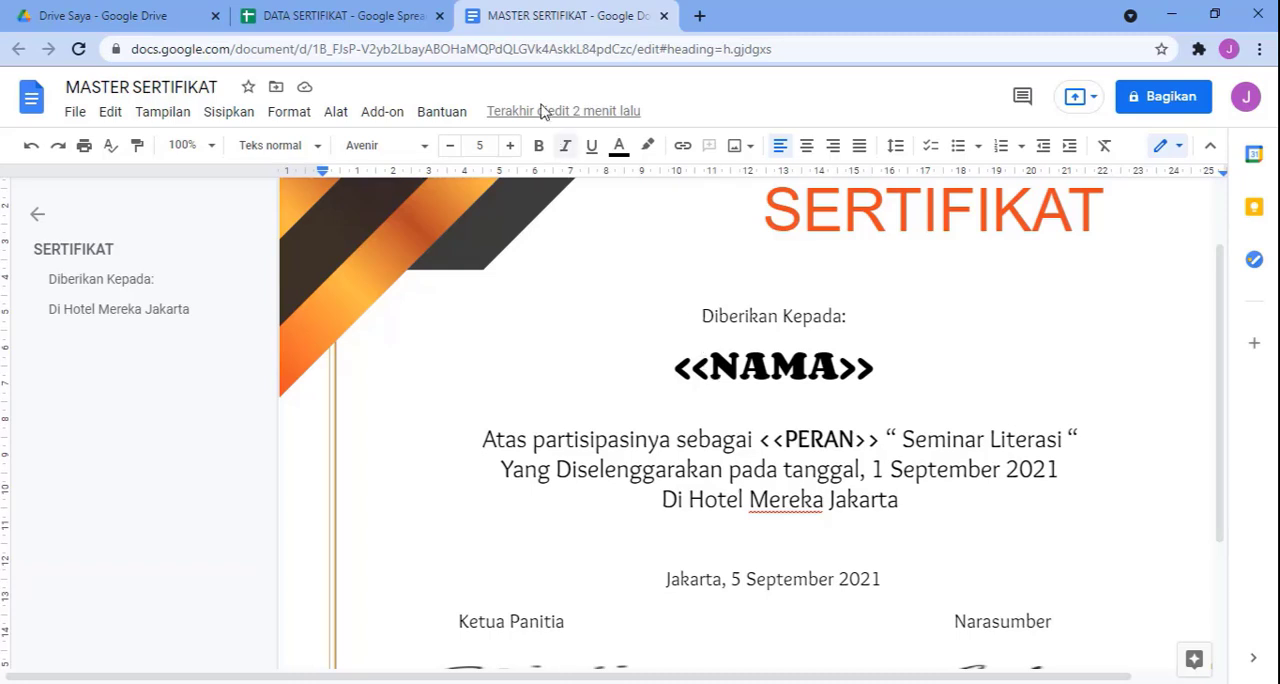
click(355, 18)
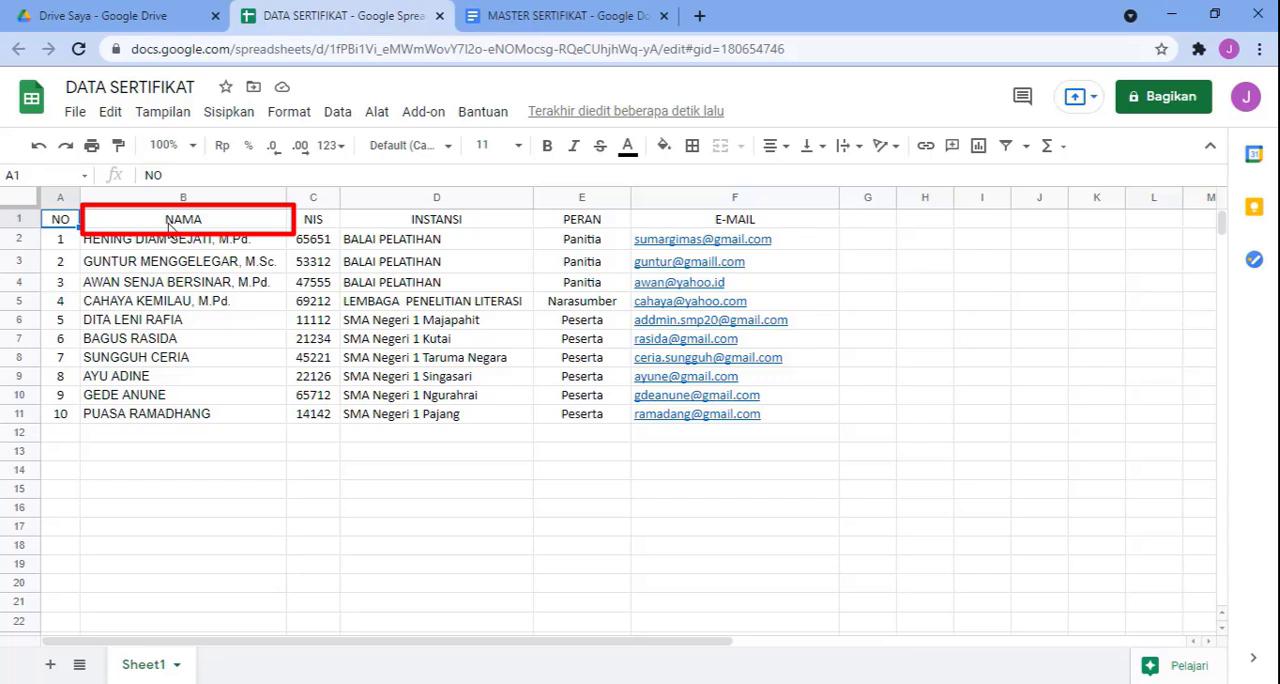
click(585, 18)
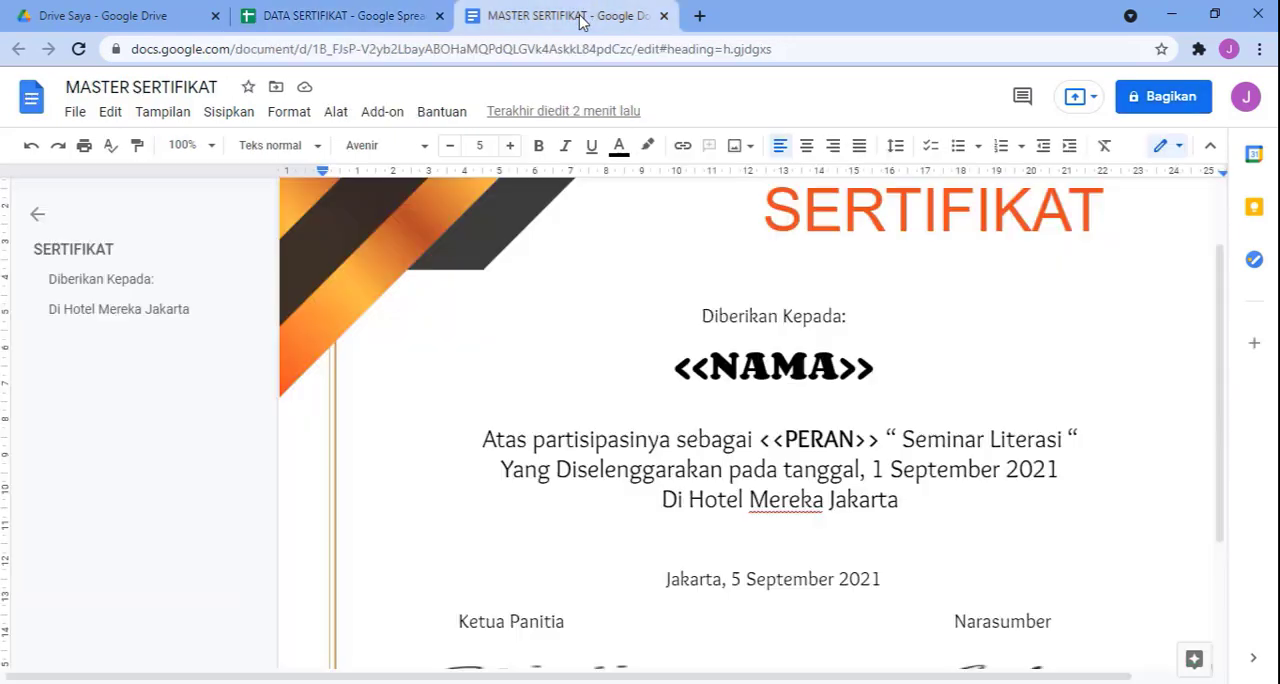
click(712, 375)
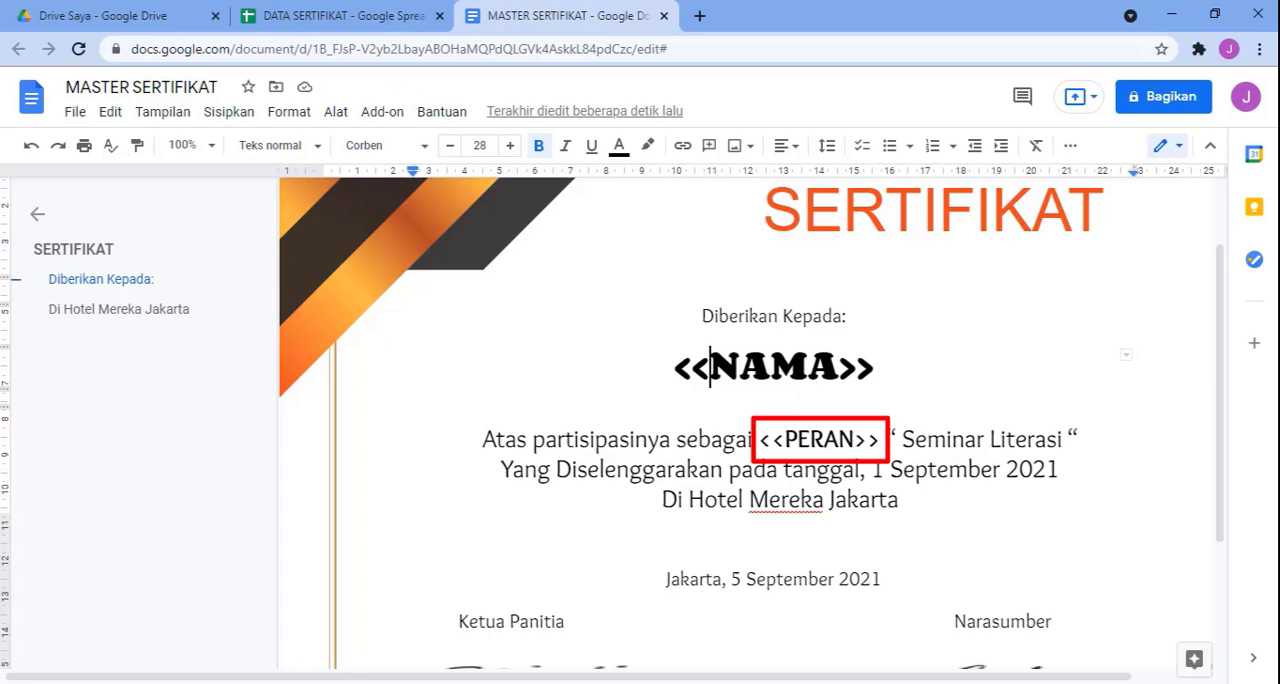
Step: From the DATA SERTIFIKAT spreadsheet, browse the add-ons in Google Workspace Marketplace and open the Autocrat page
click(339, 15)
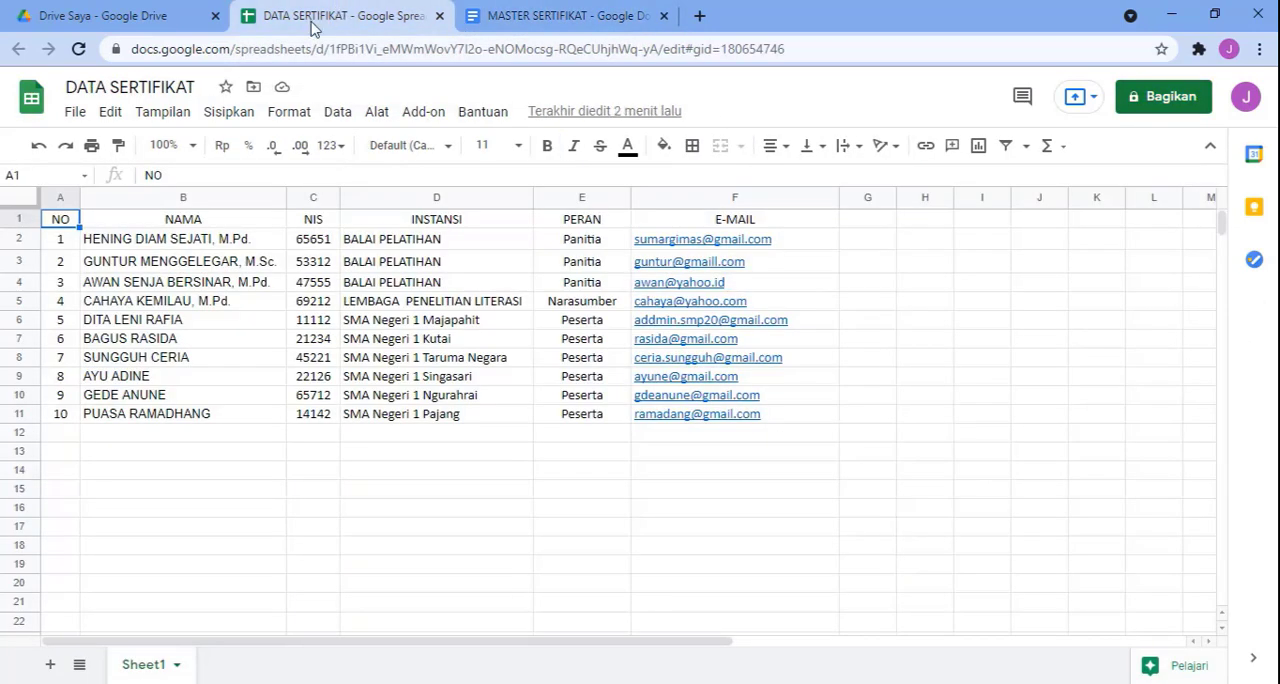
click(425, 112)
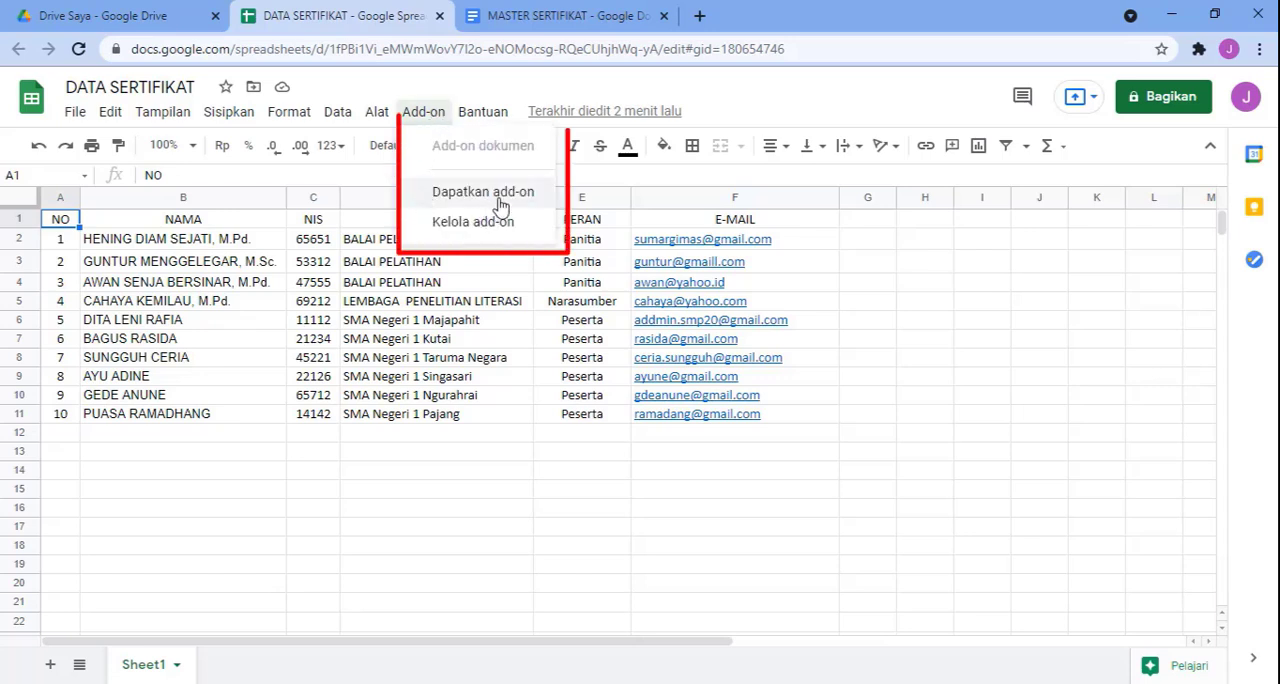
click(423, 117)
click(423, 118)
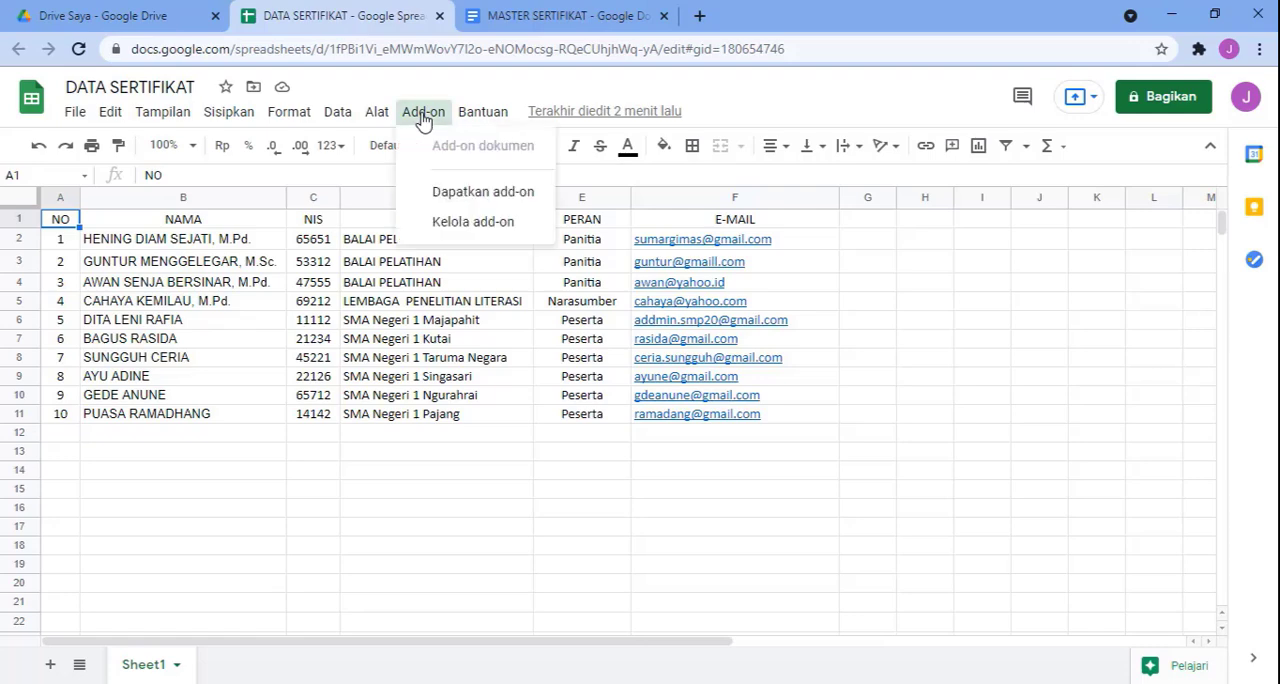
click(433, 195)
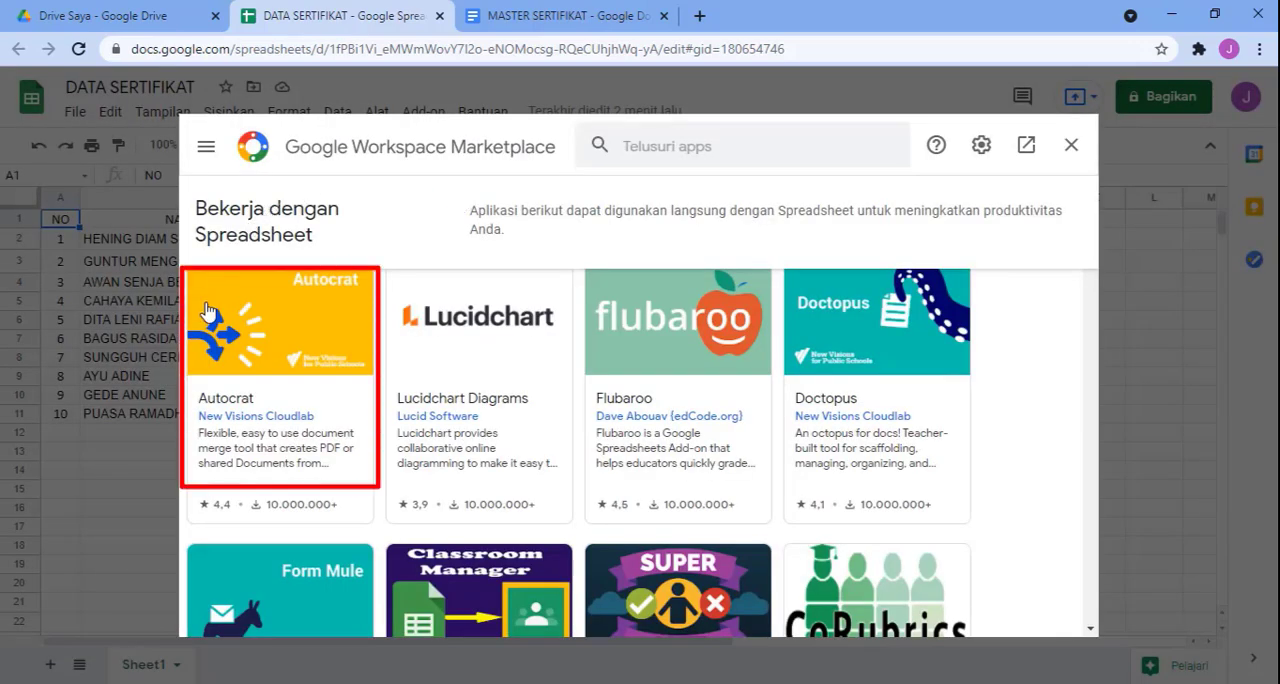
click(284, 380)
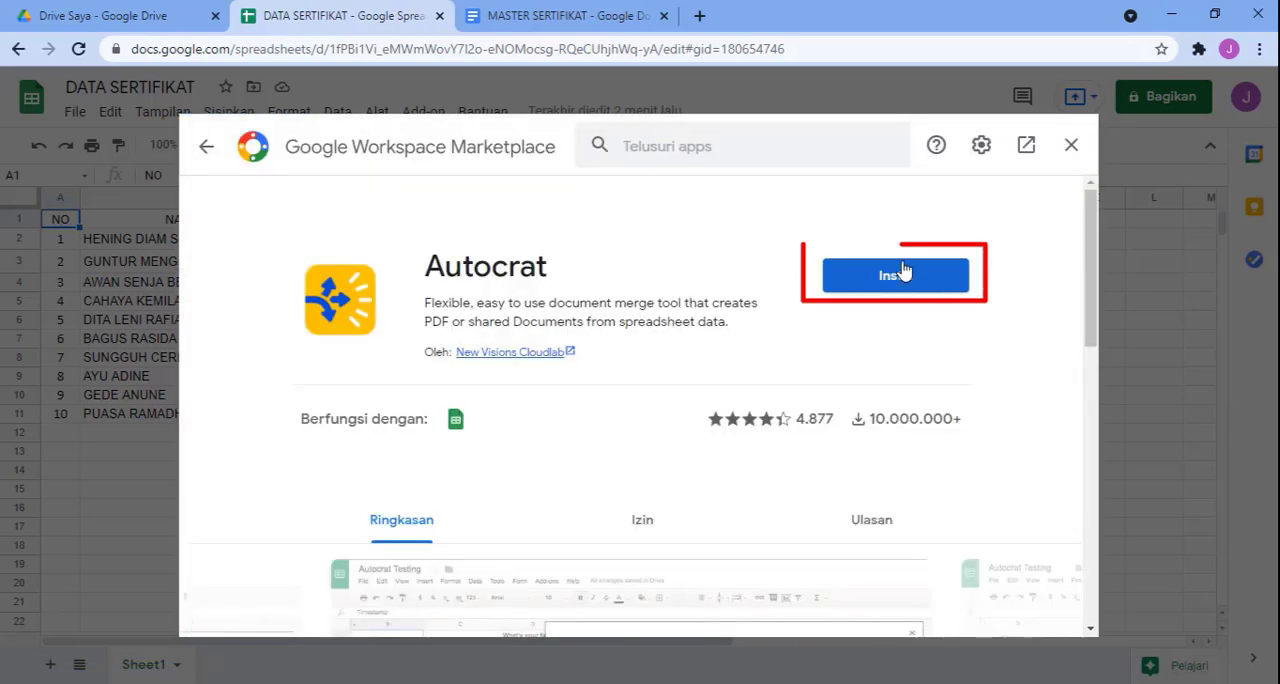
Step: Install Autocrat, authorize its access with the existing Google account, and close the marketplace
click(904, 276)
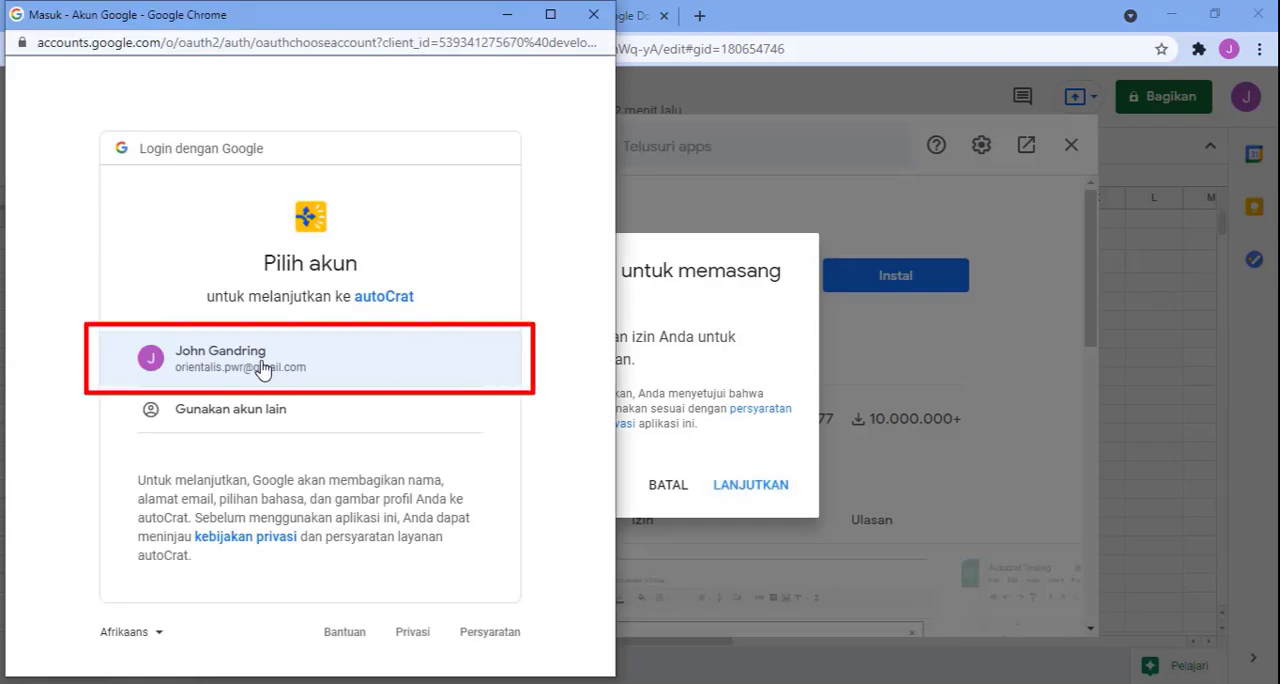
click(262, 371)
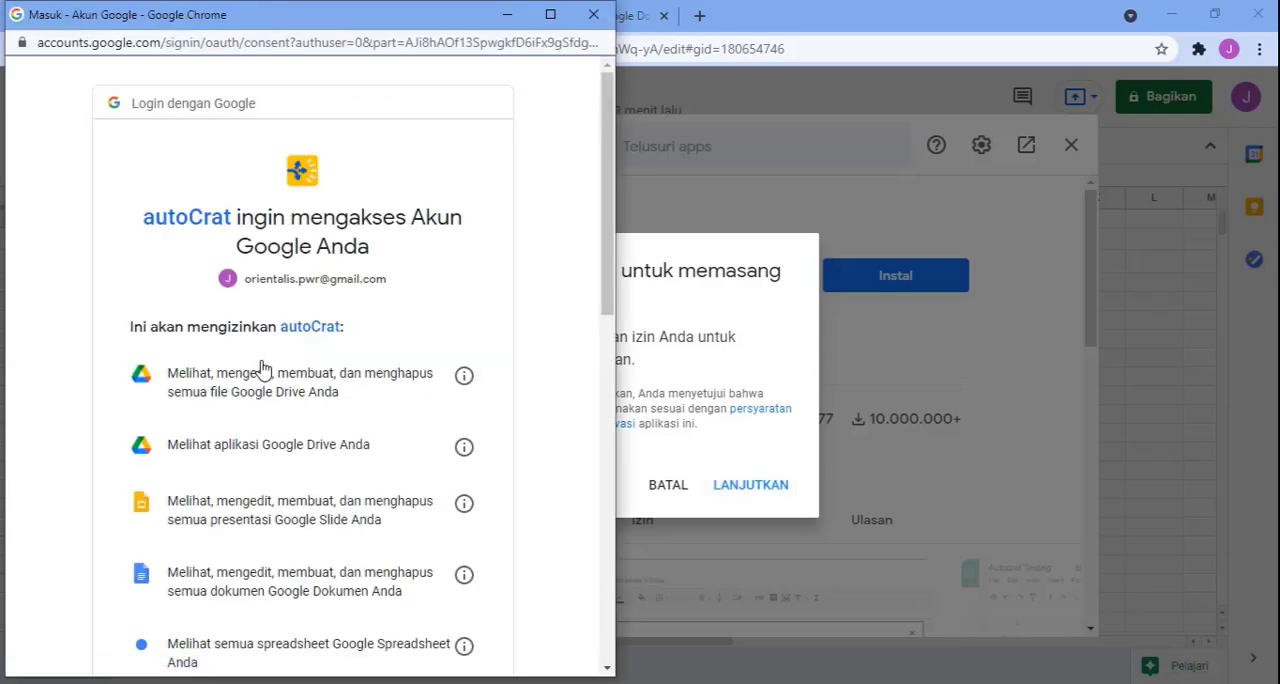
scroll(380, 545, down, 10)
click(380, 545)
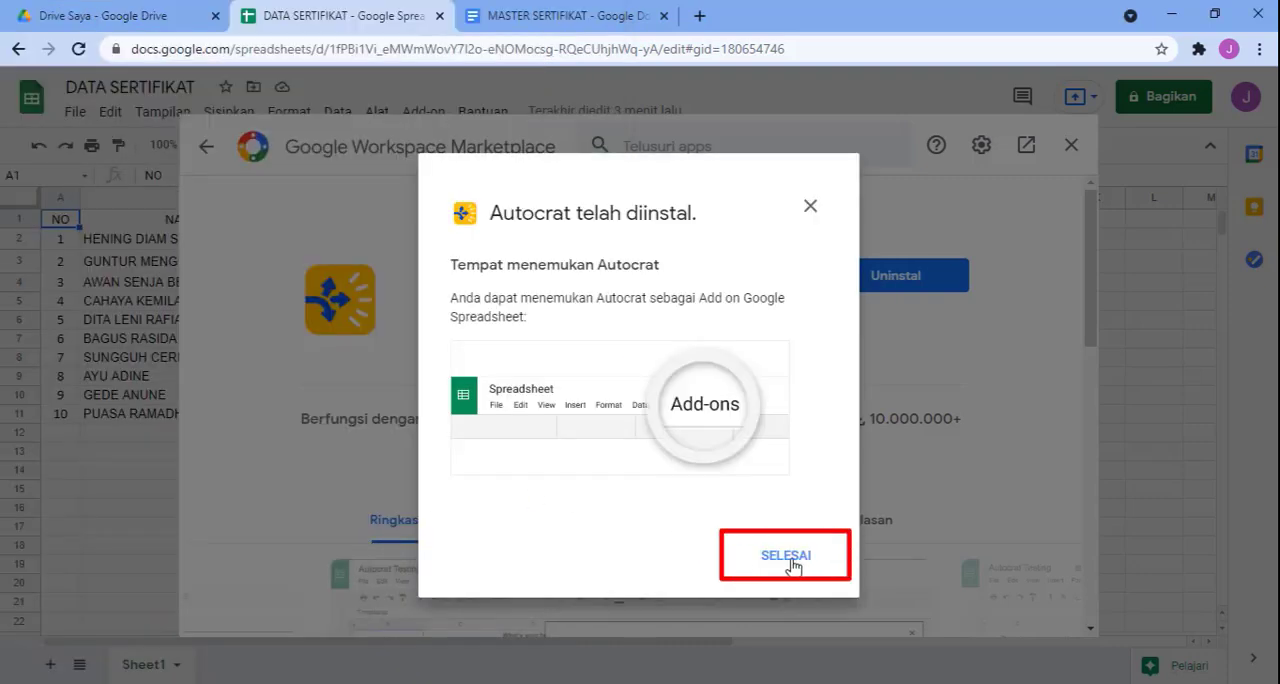
click(788, 560)
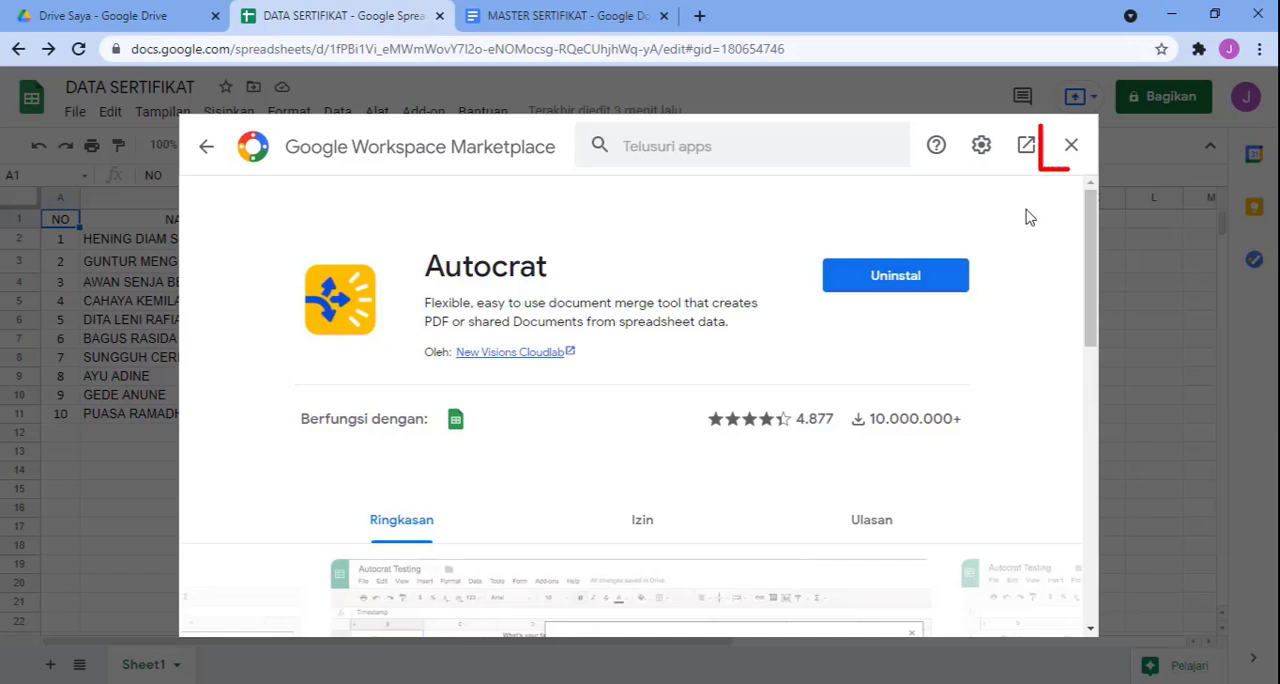
click(1074, 148)
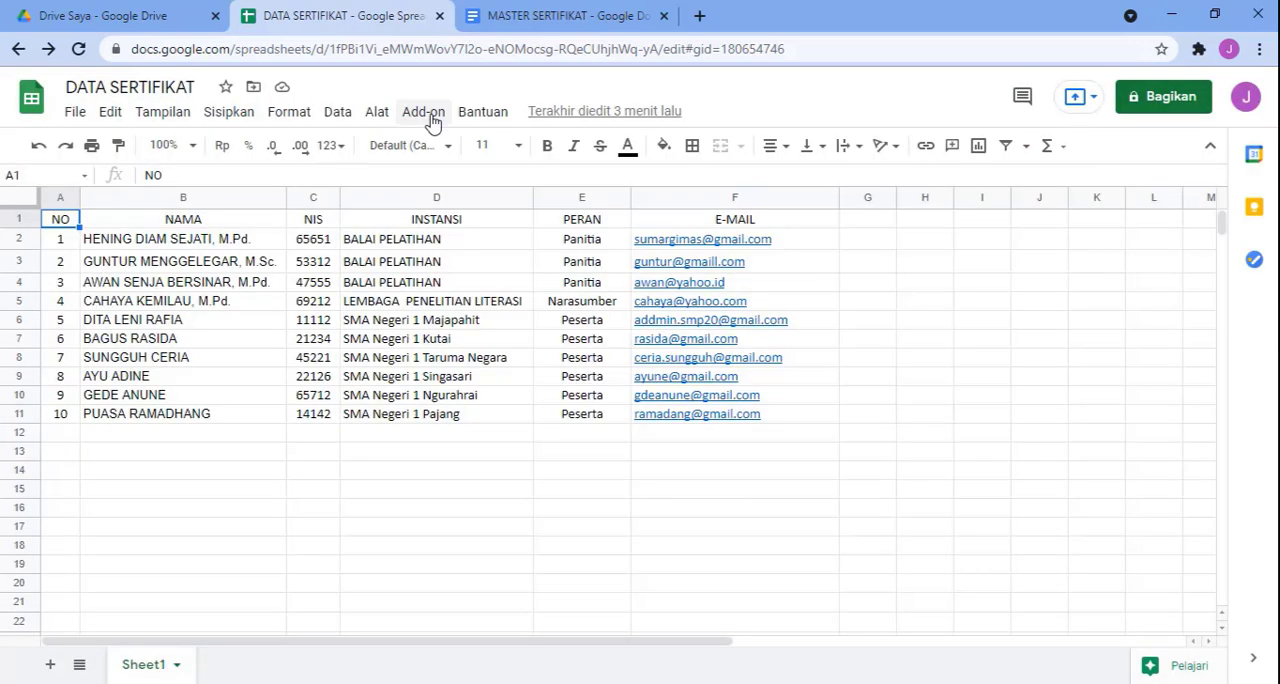
Step: Launch Autocrat in the spreadsheet, create a new merge job named SERTIFIKAT, and continue to the template choice
click(431, 114)
mouse_move(452, 198)
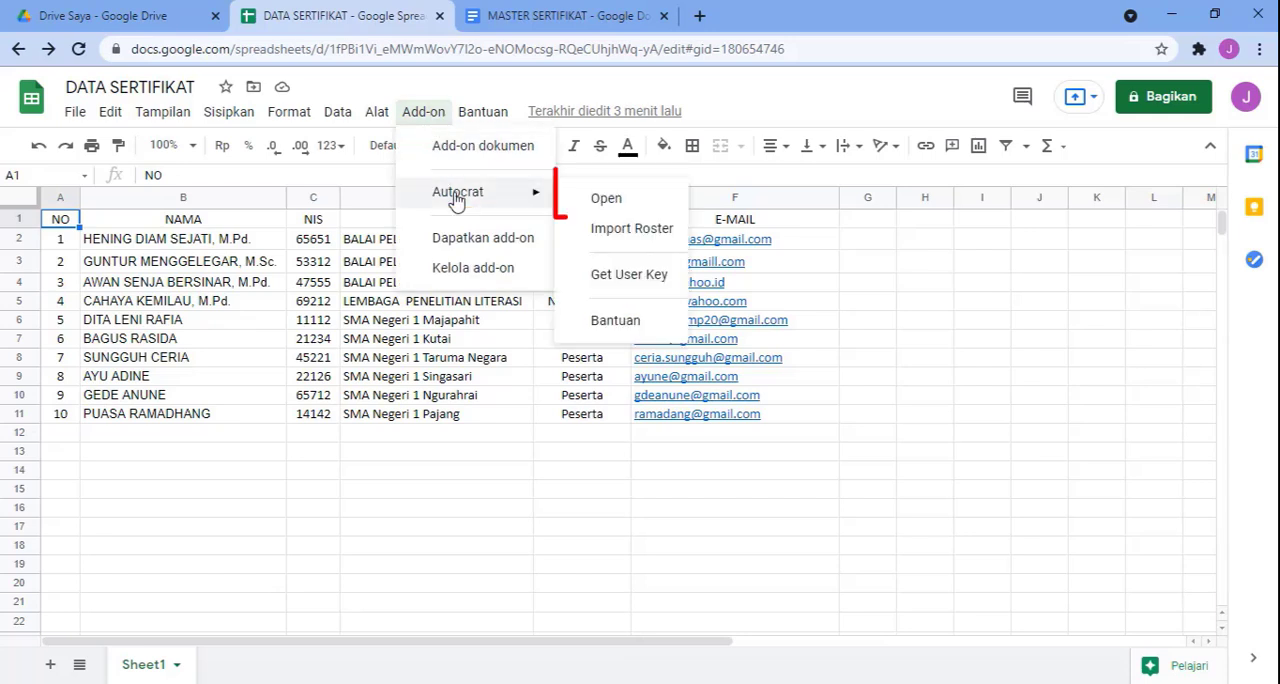
click(604, 200)
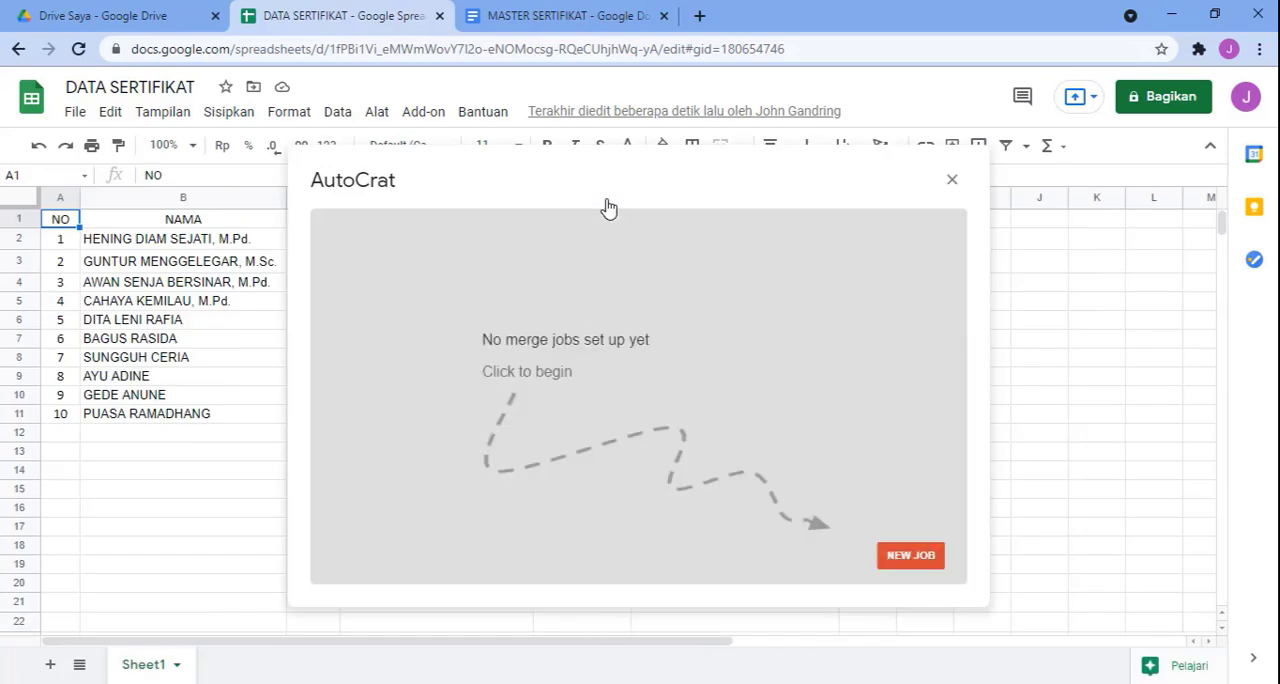
click(911, 560)
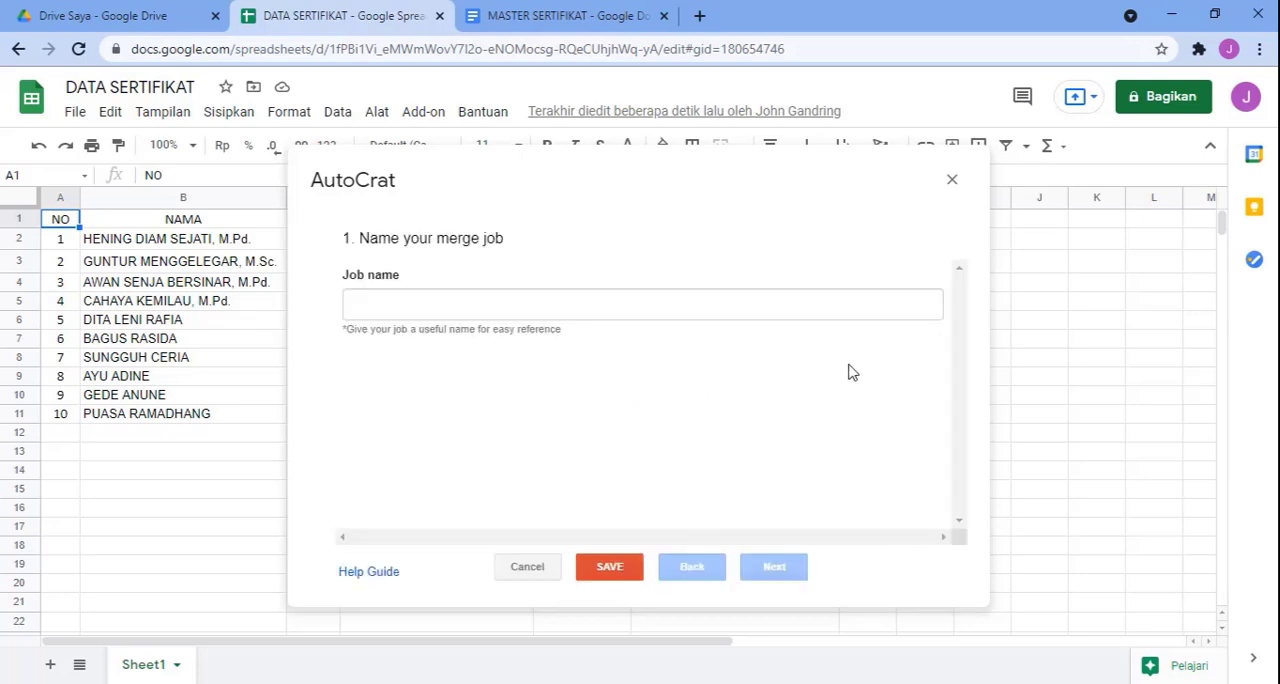
click(816, 301)
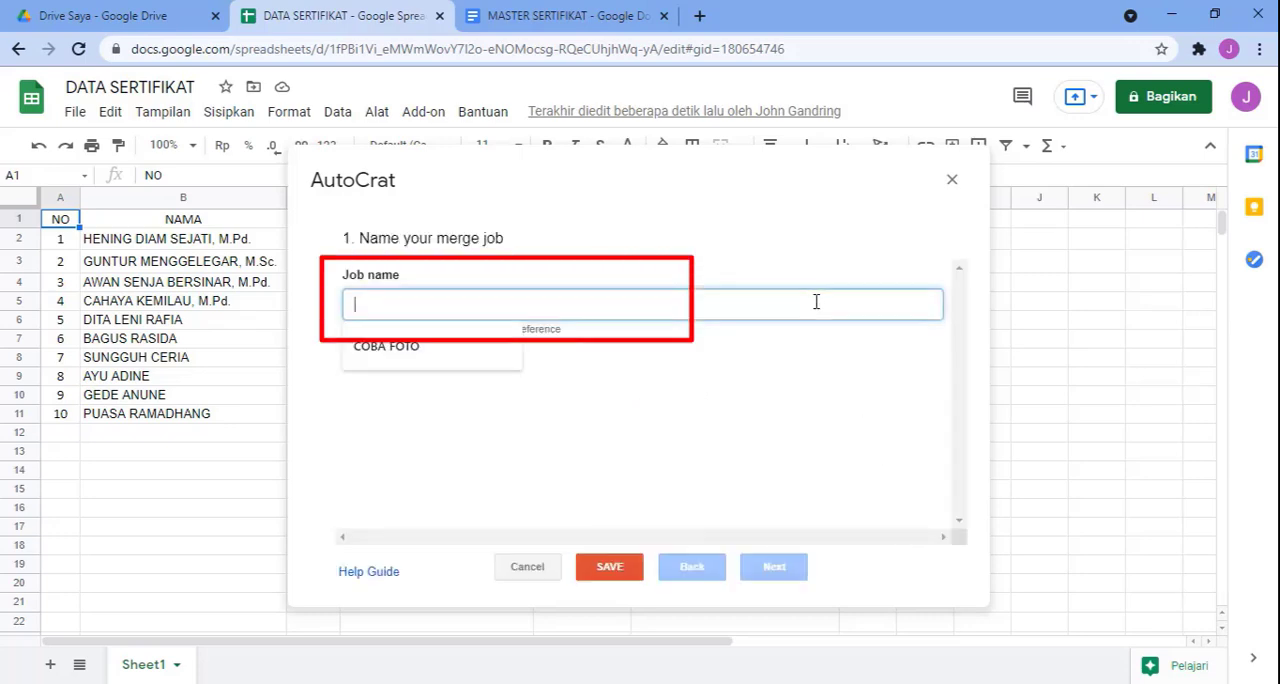
text(SERTIFIKAT)
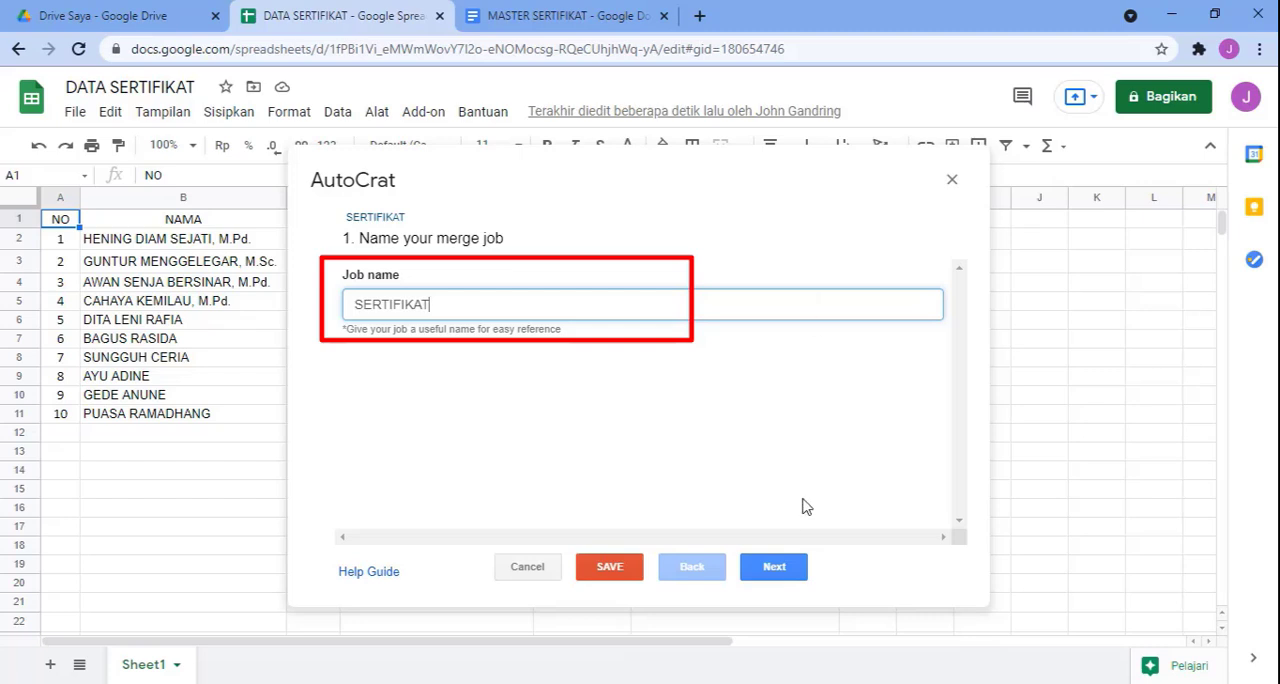
click(776, 564)
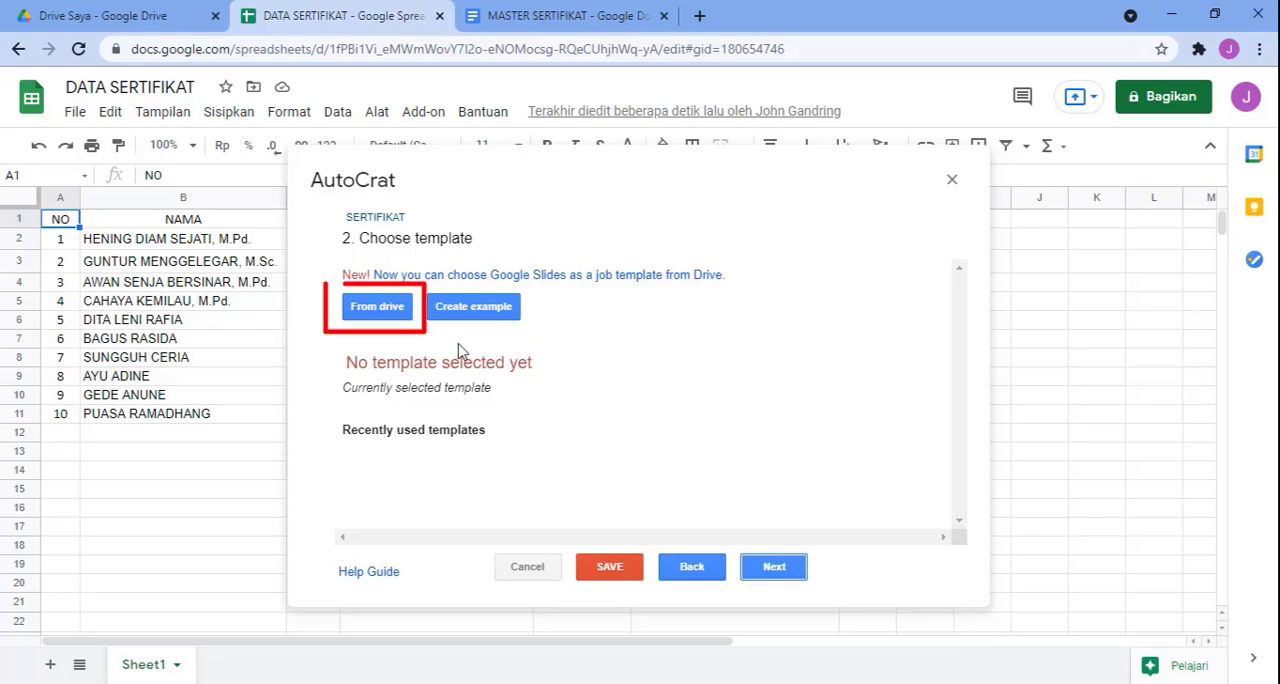
Step: Choose the MASTER SERTIFIKAT document from Drive as the job's template and continue to the data mapping
click(374, 309)
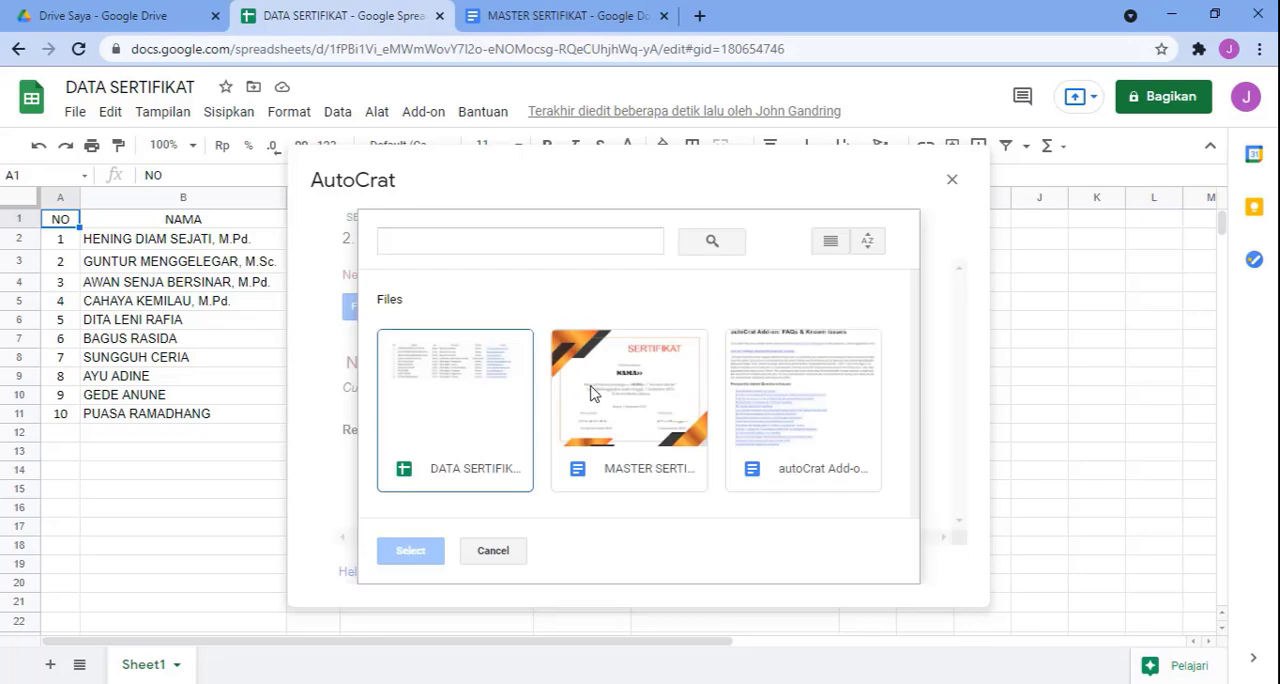
click(626, 410)
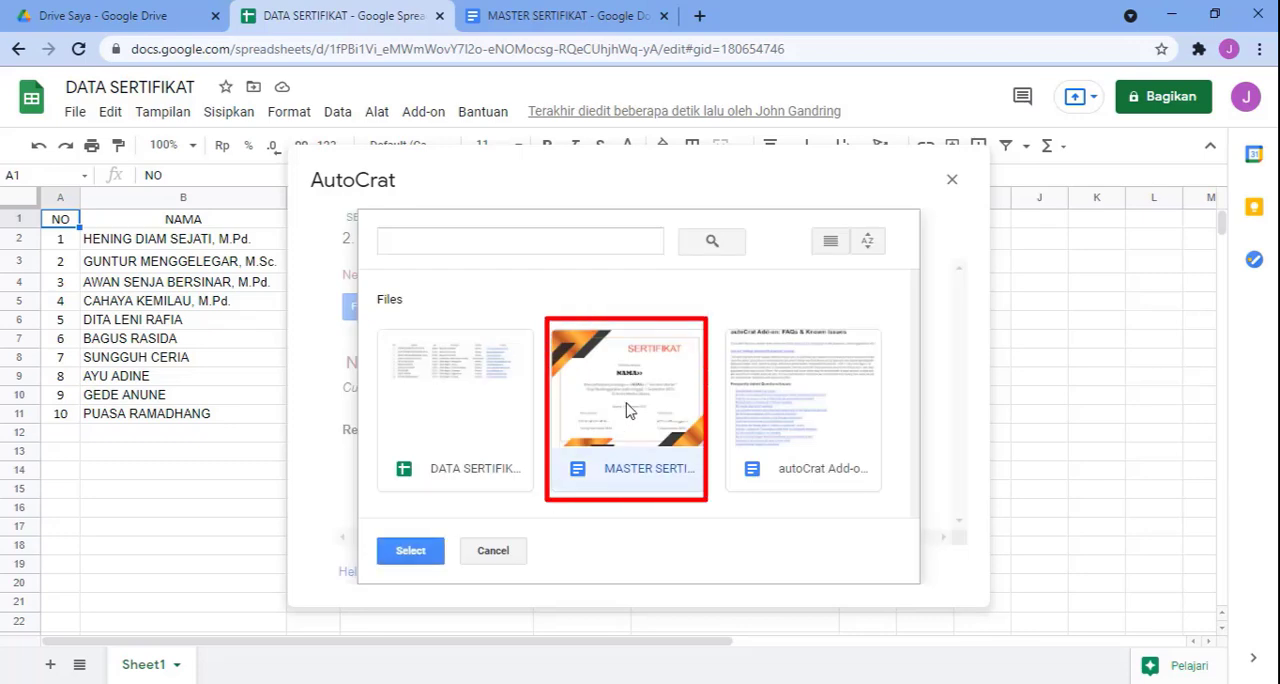
click(401, 555)
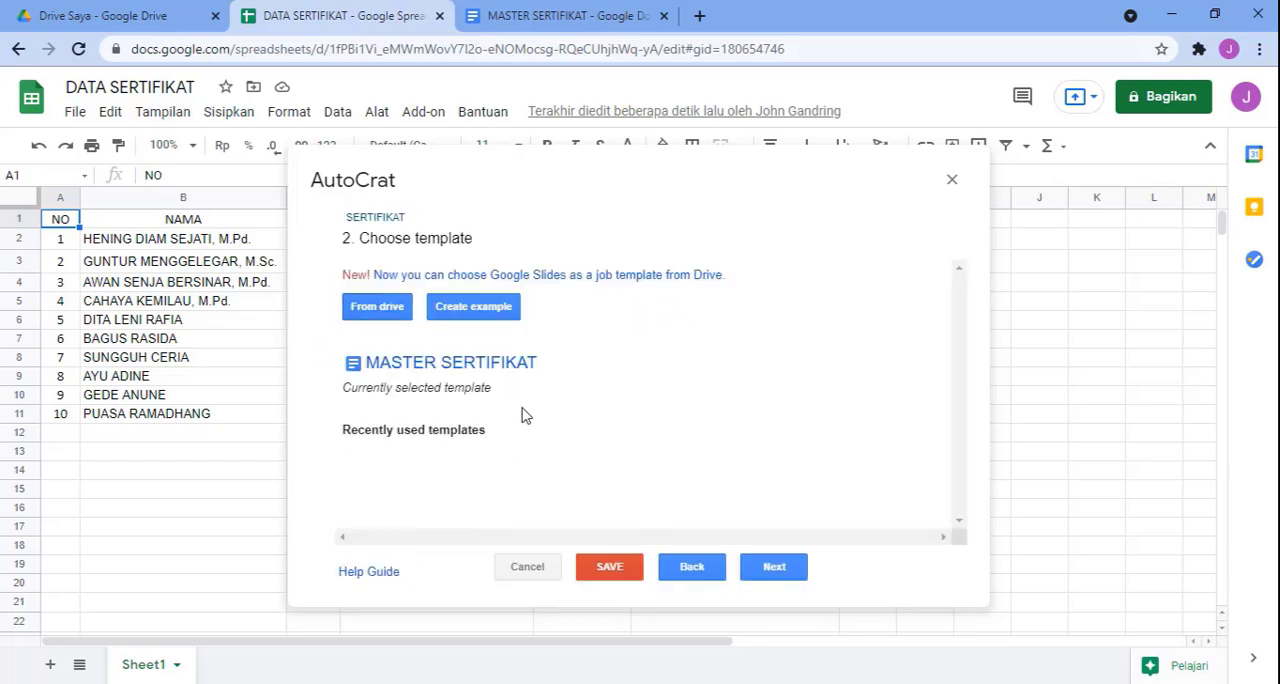
click(775, 567)
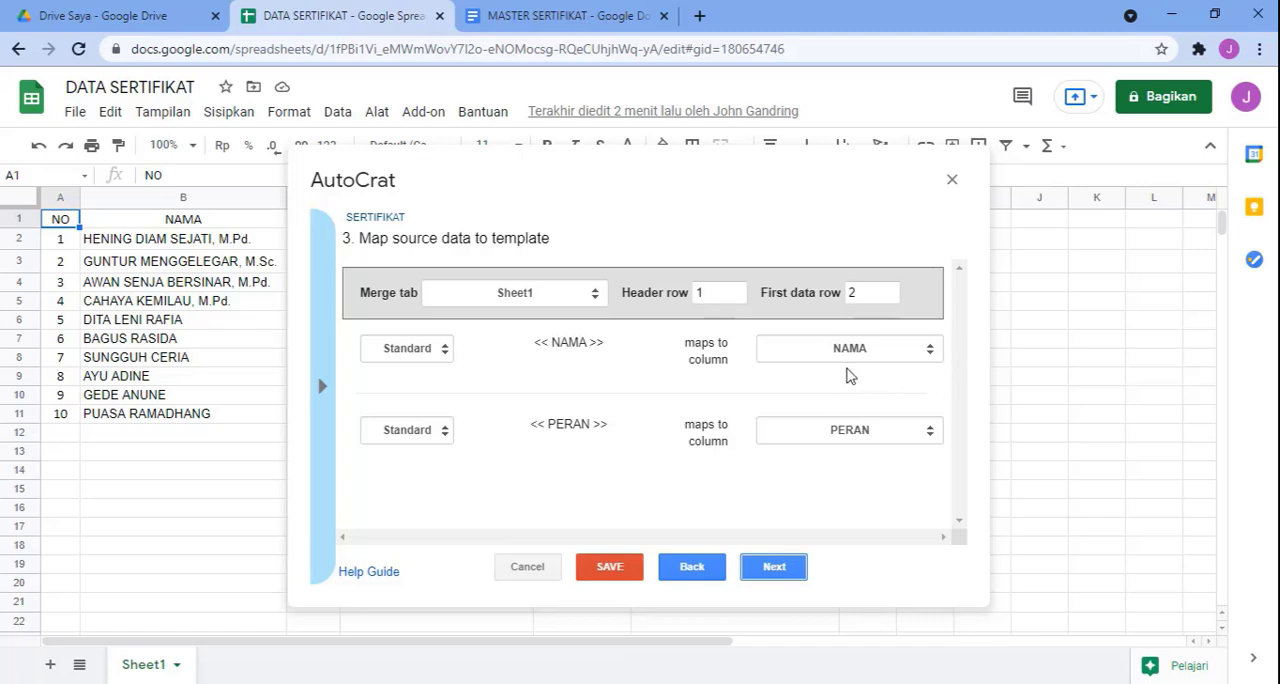
Step: Check that <<NAMA>> maps to the NAMA column and <<PERAN>> to PERAN, and continue to the file settings
click(930, 352)
click(930, 355)
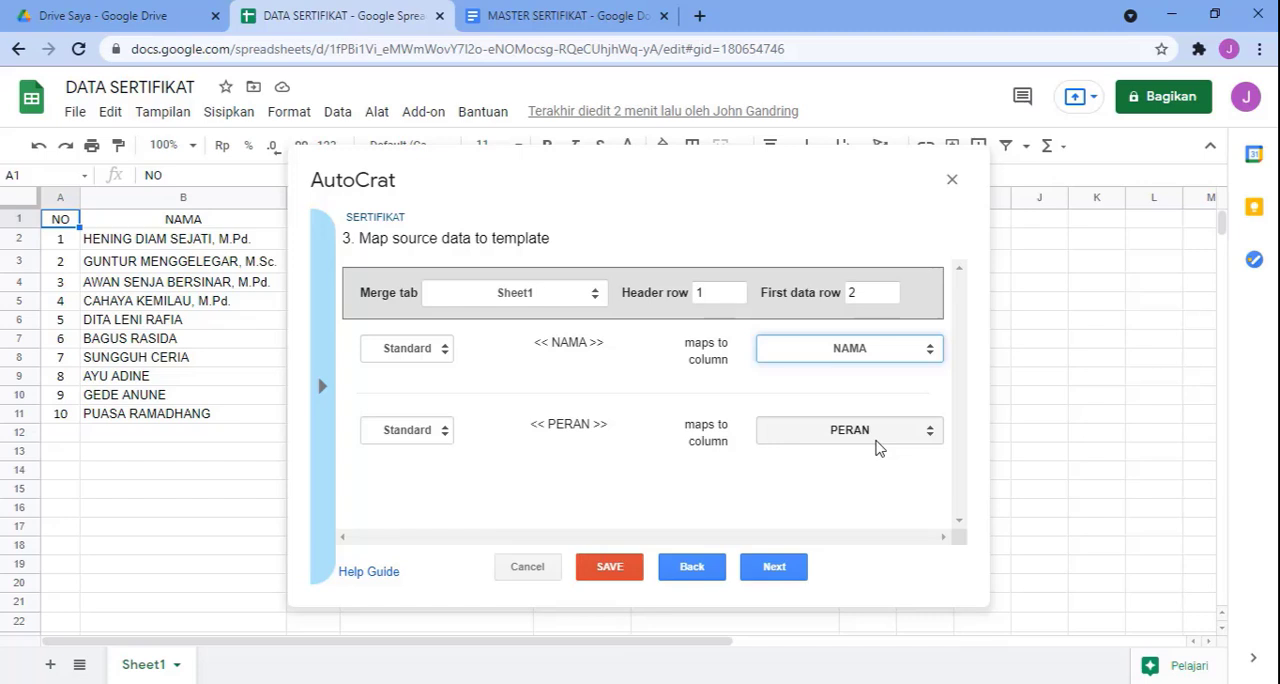
click(776, 565)
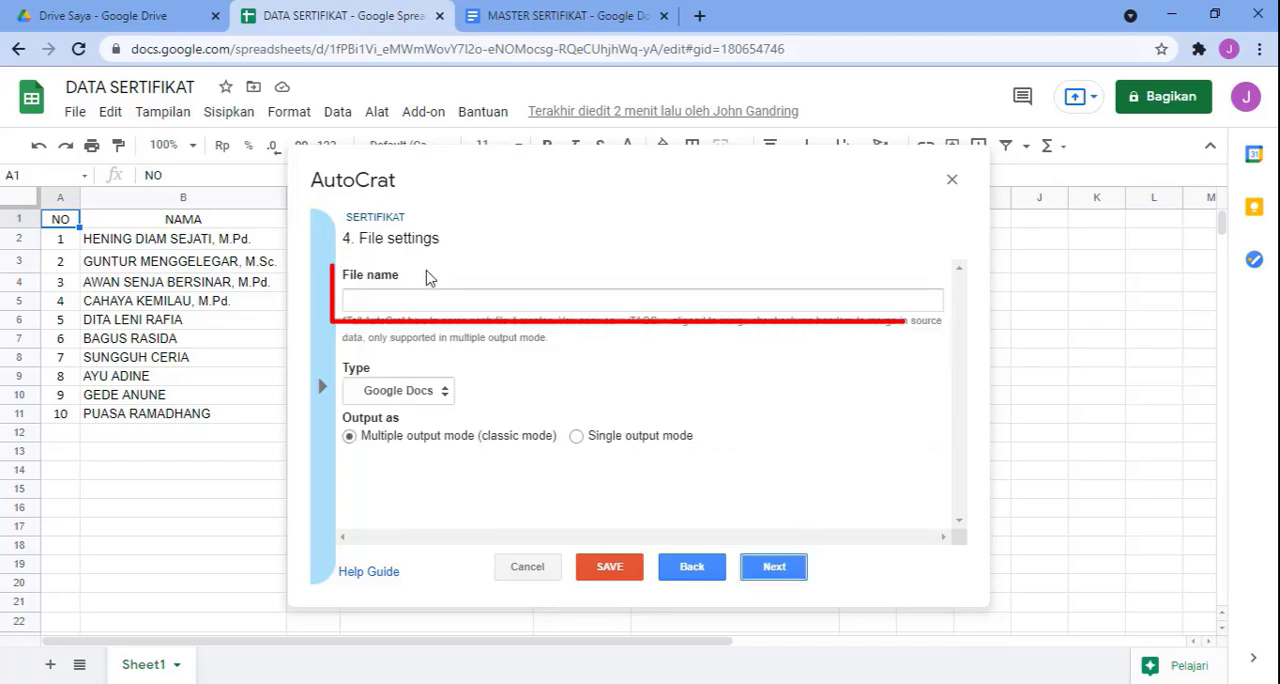
Step: Set the output file name to <<NO>> <<NAMA>> in the merge job's file settings
click(411, 298)
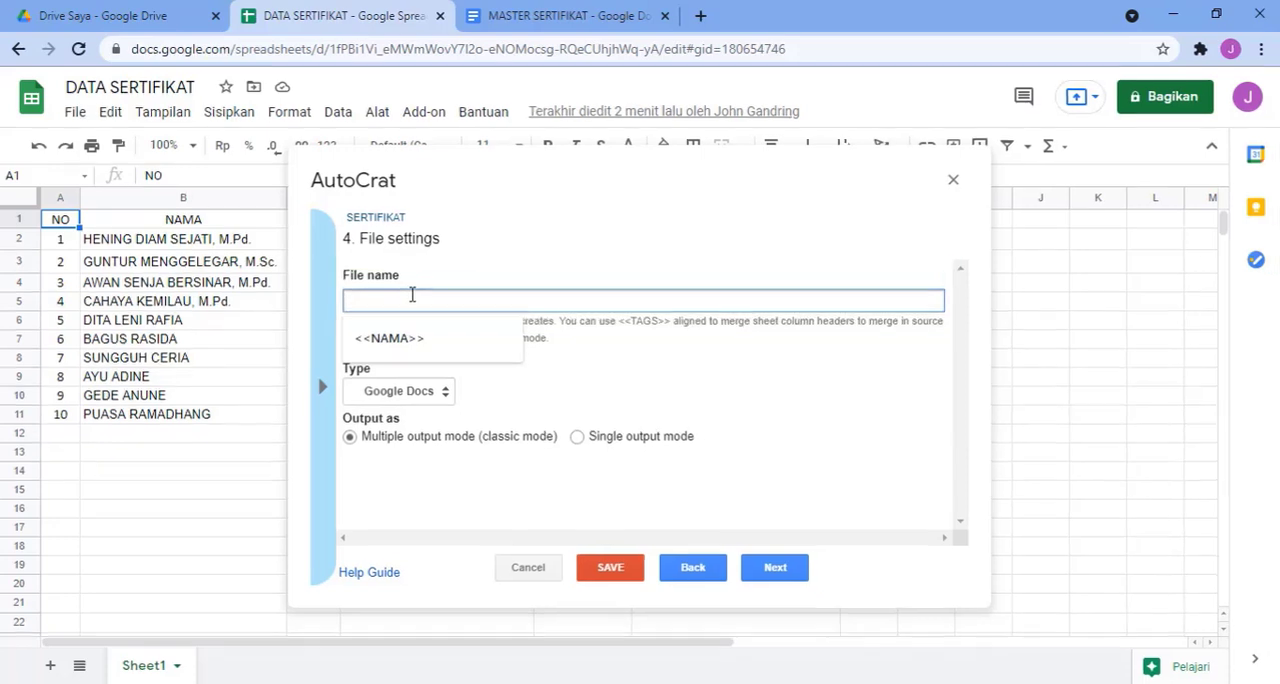
text(<)
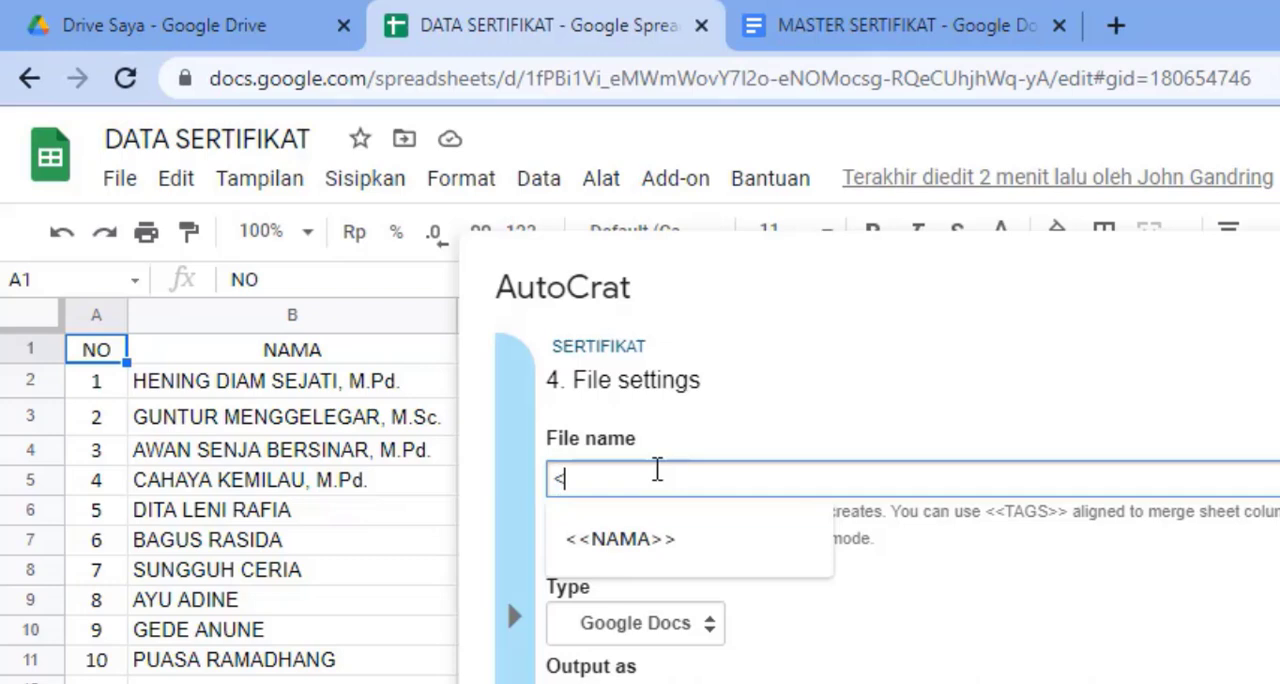
text(<NO)
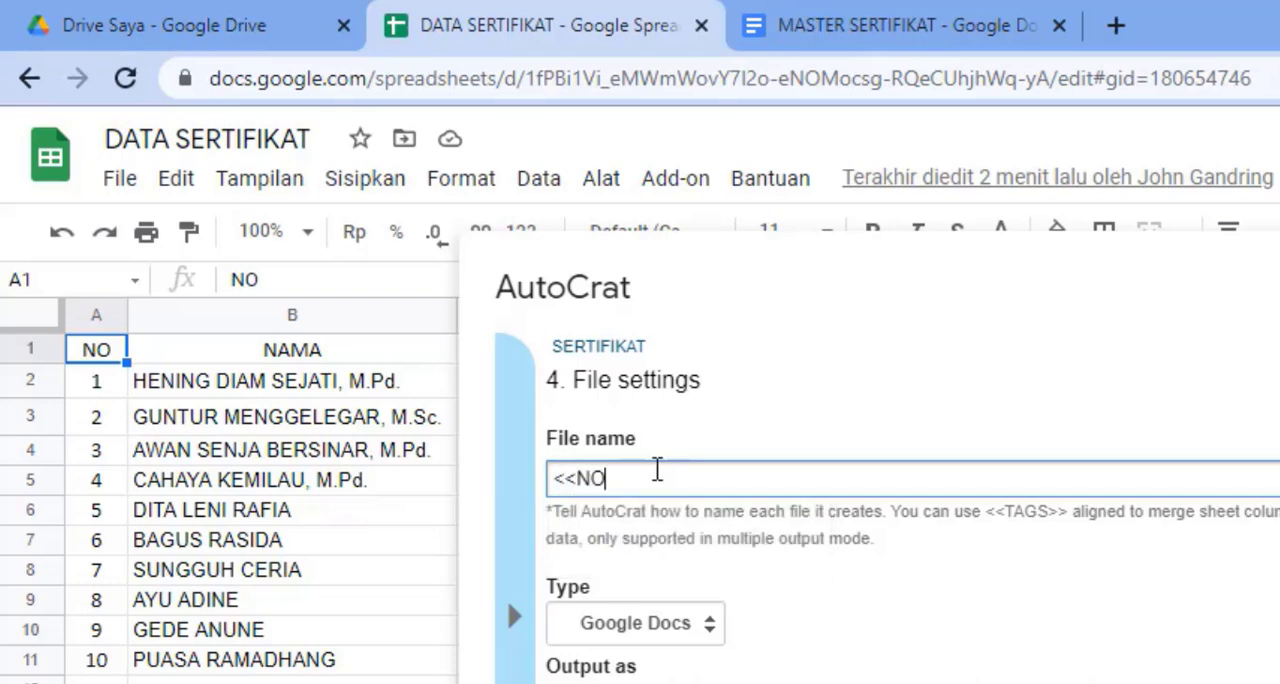
text(>> <<NAMA>>)
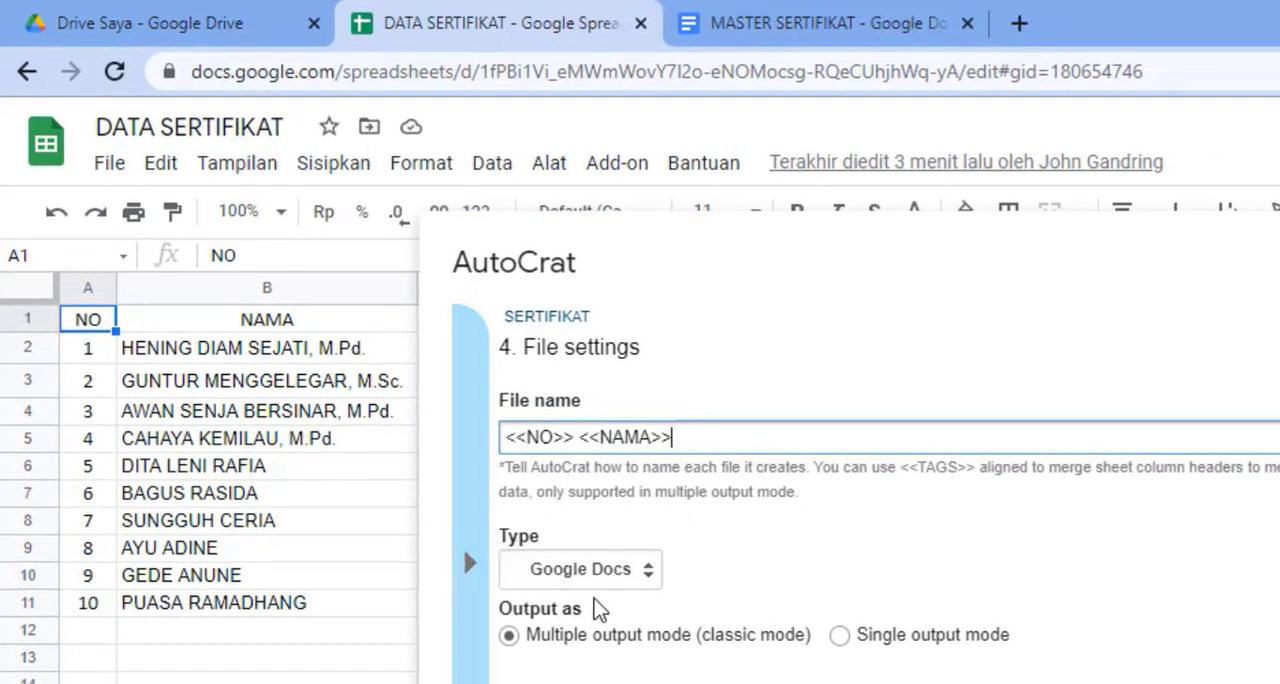
Step: Set the output type to PDF, keep multiple output mode, and continue to the destination folder settings
click(648, 582)
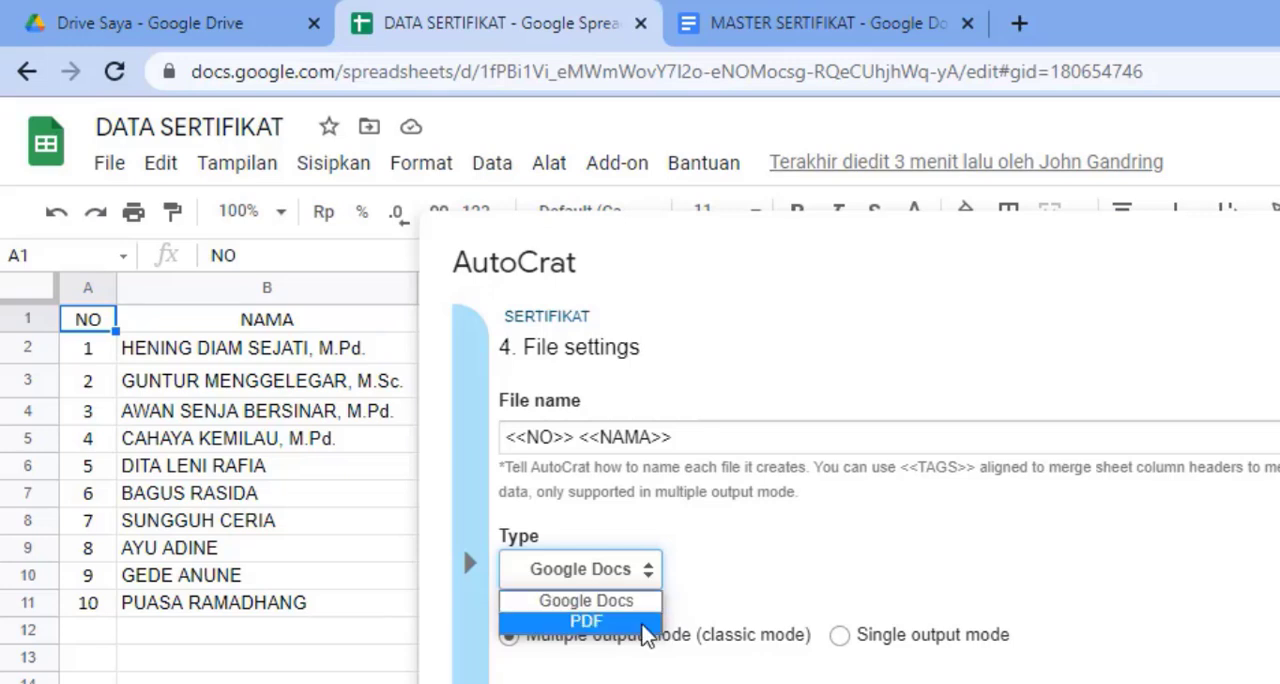
click(646, 622)
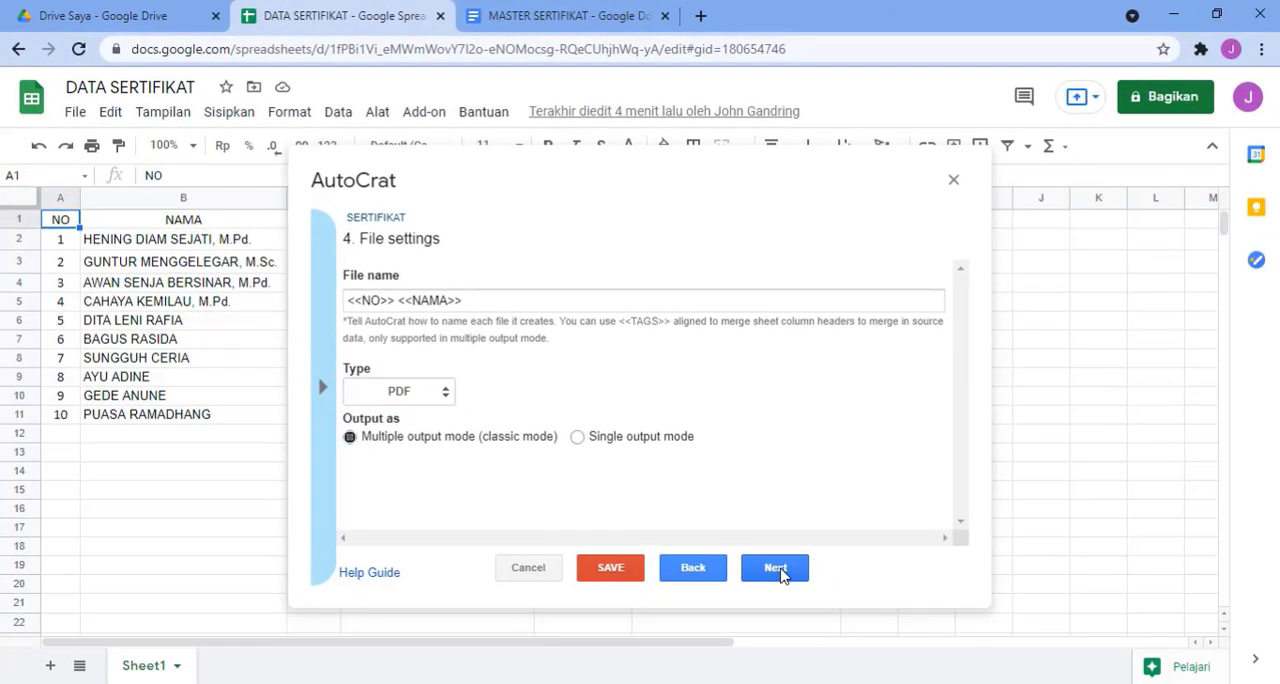
click(776, 569)
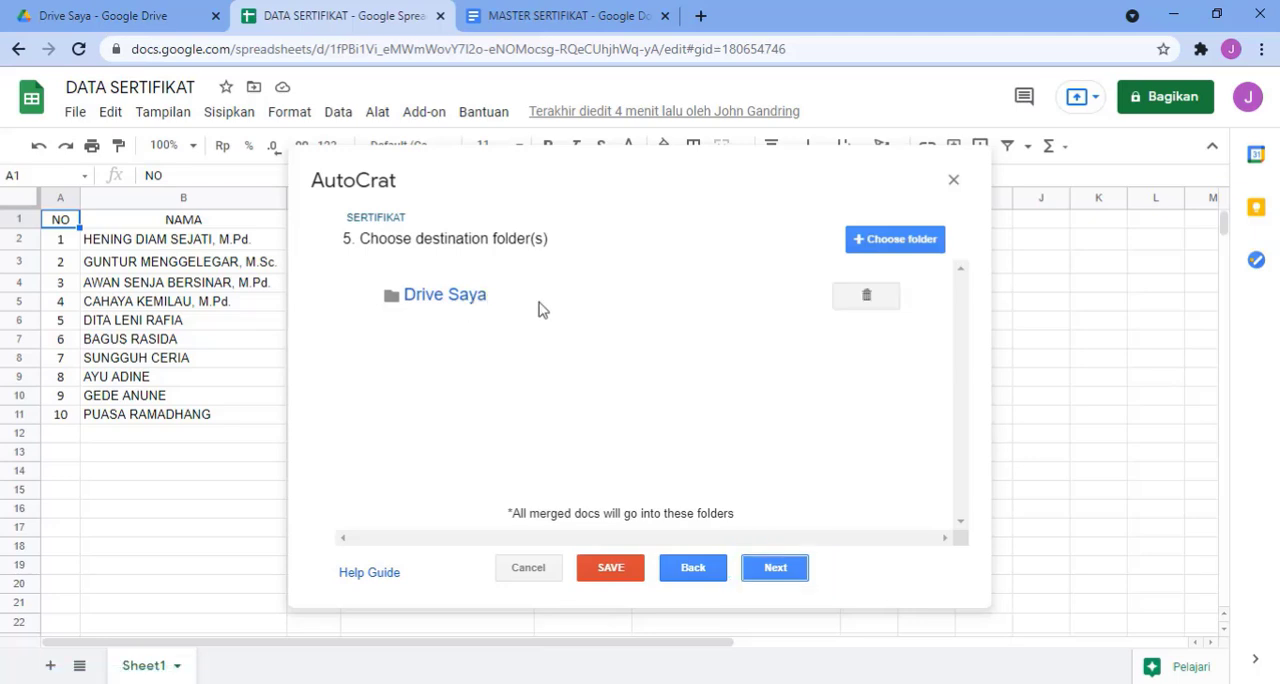
Step: Open the My Drive folder from the destination settings and create a new folder there named SERTIFIKAT
click(465, 300)
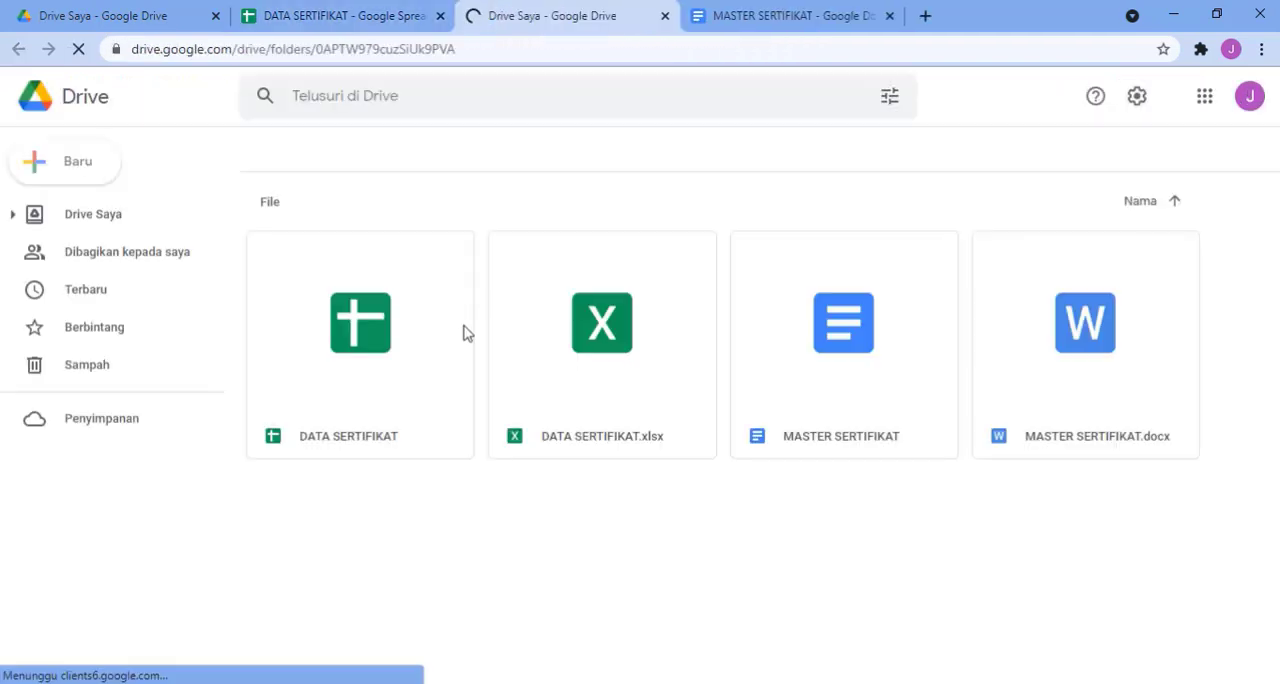
click(82, 178)
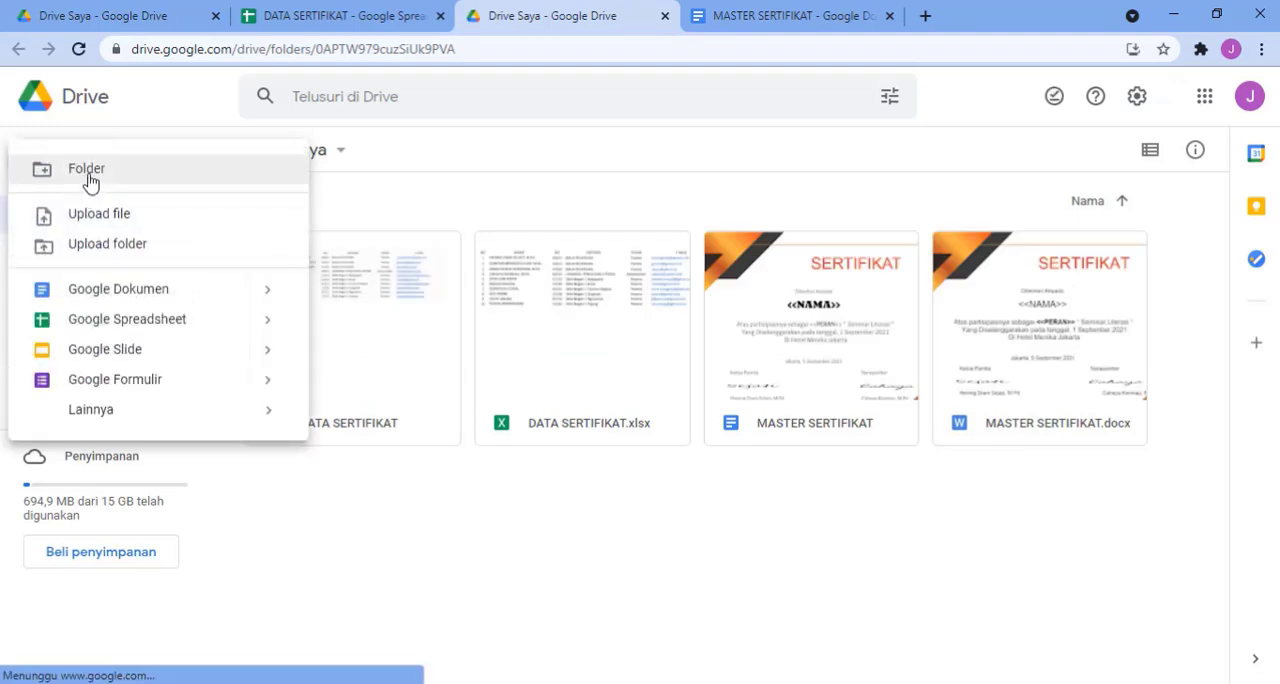
click(86, 170)
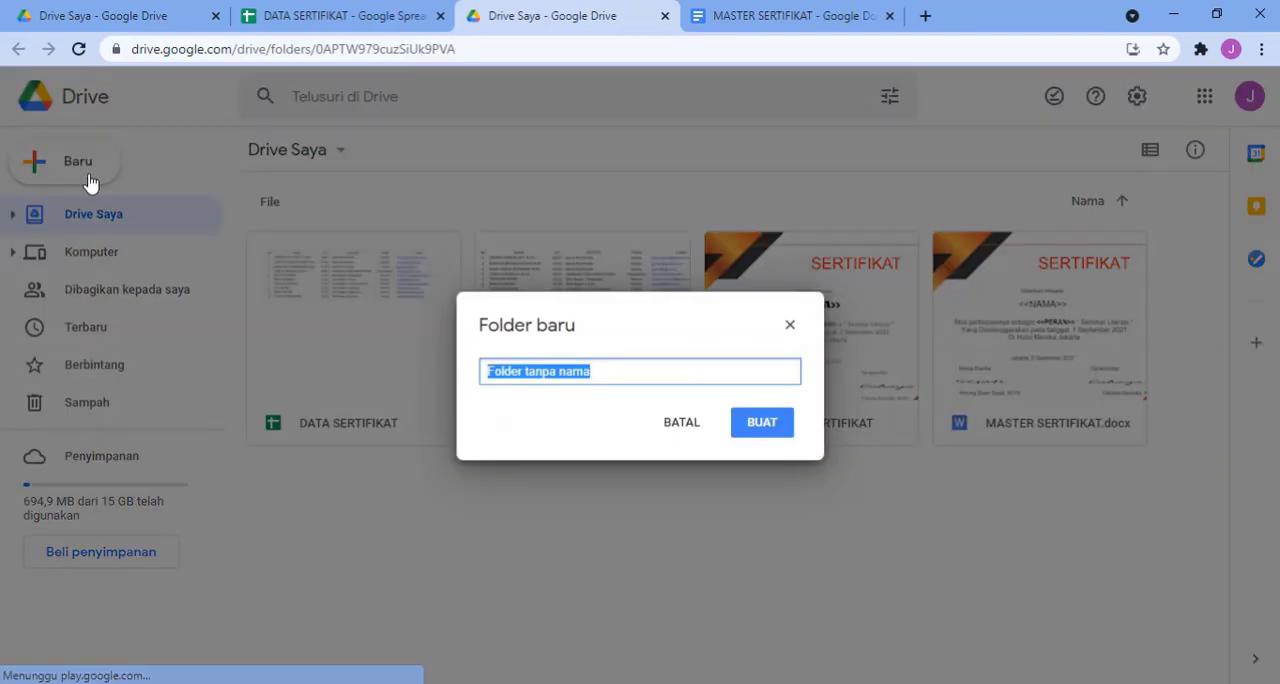
text(SERTIFIKAT)
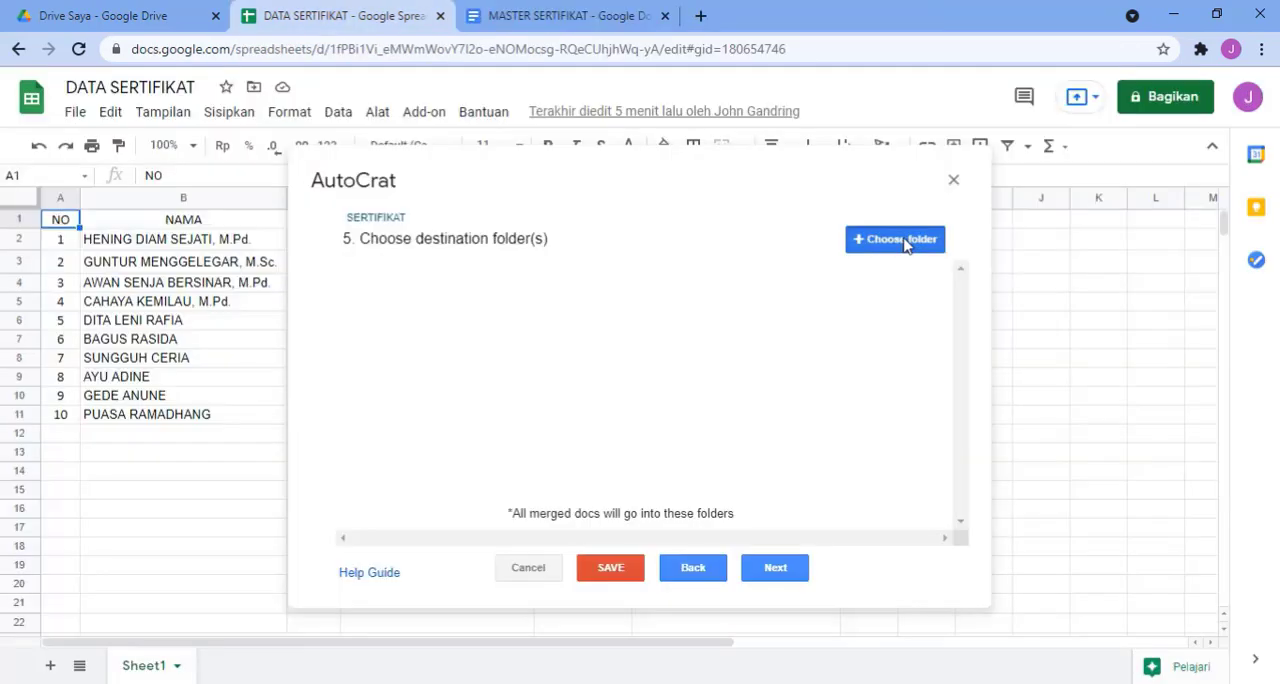
Step: Choose the SERTIFIKAT folder as the destination for all merged documents
click(906, 244)
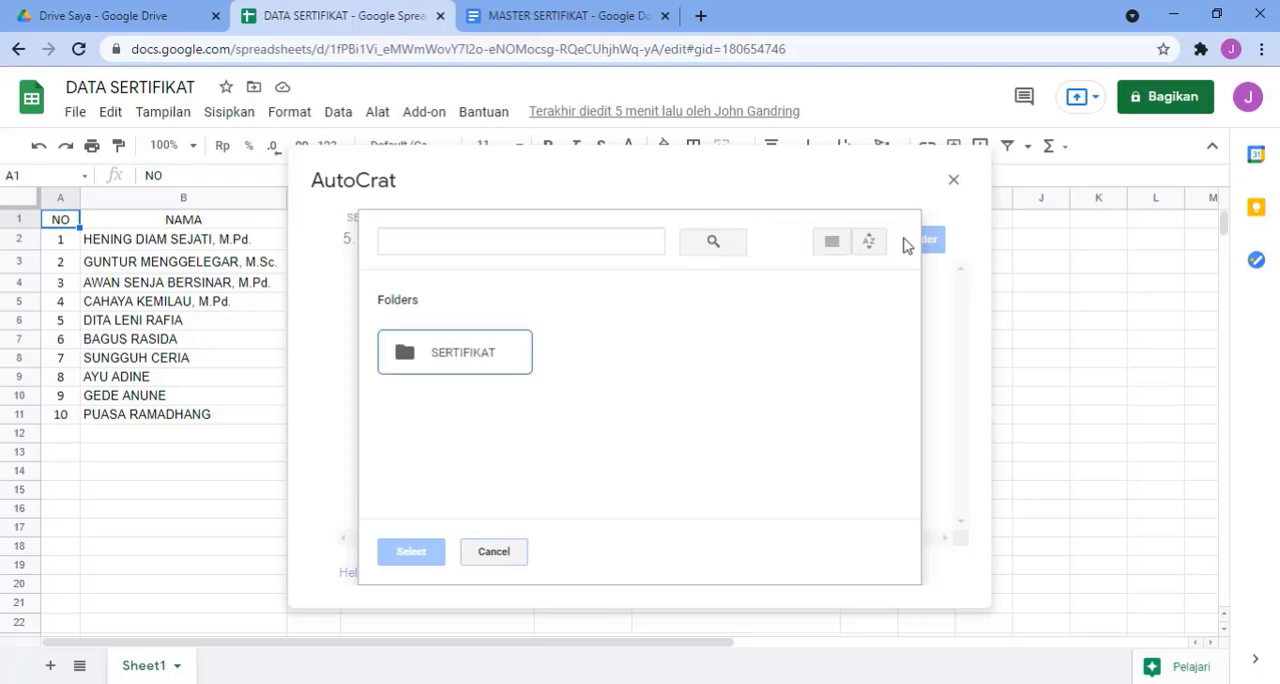
click(494, 362)
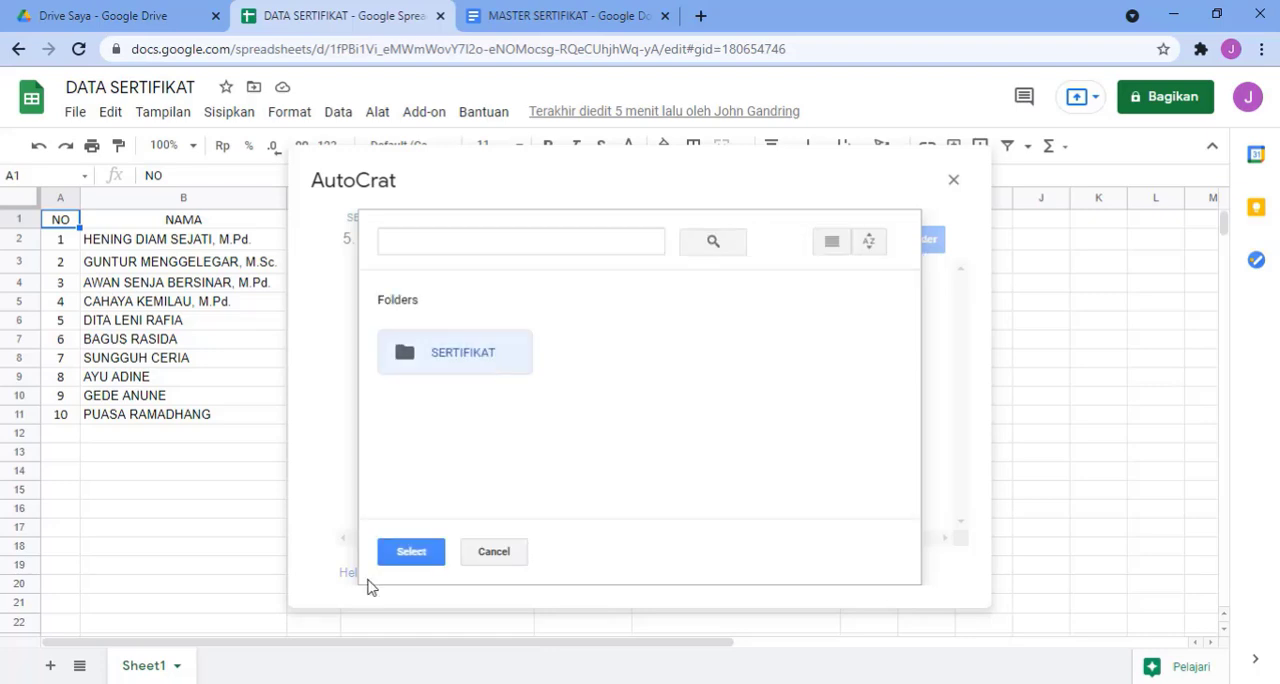
click(401, 556)
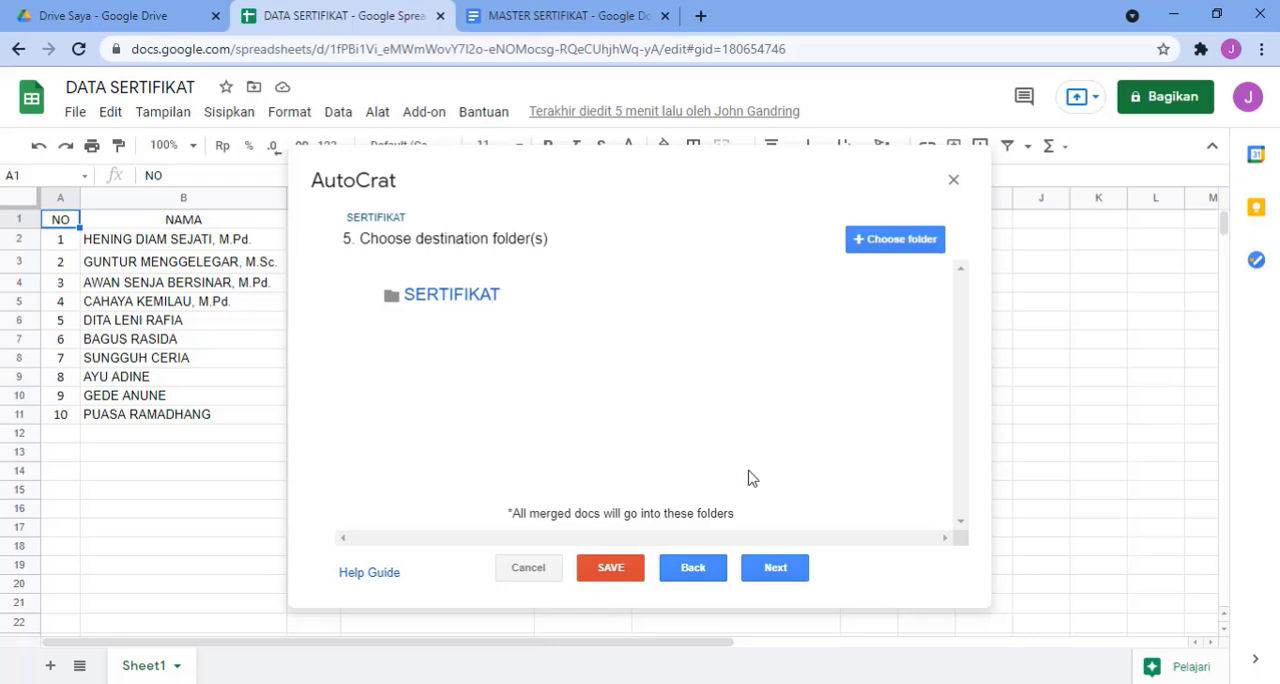
Step: Continue to the sharing settings, leaving the optional dynamic folder reference and merge condition empty
click(778, 569)
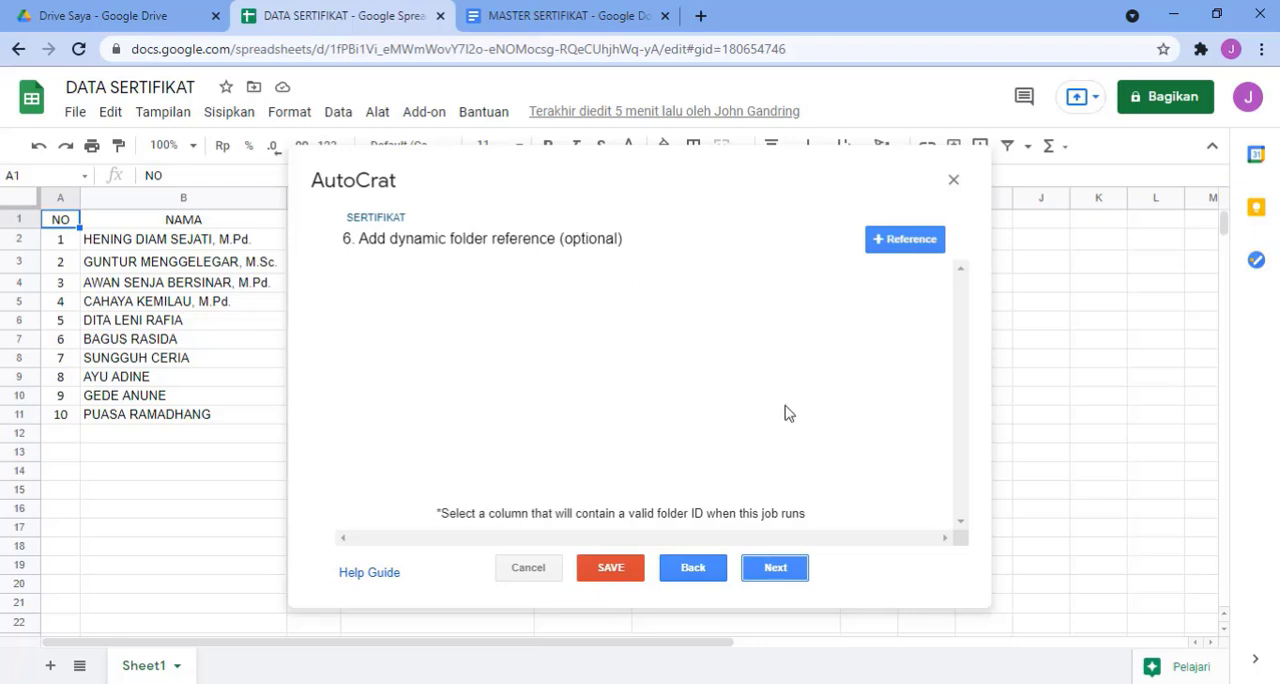
click(781, 572)
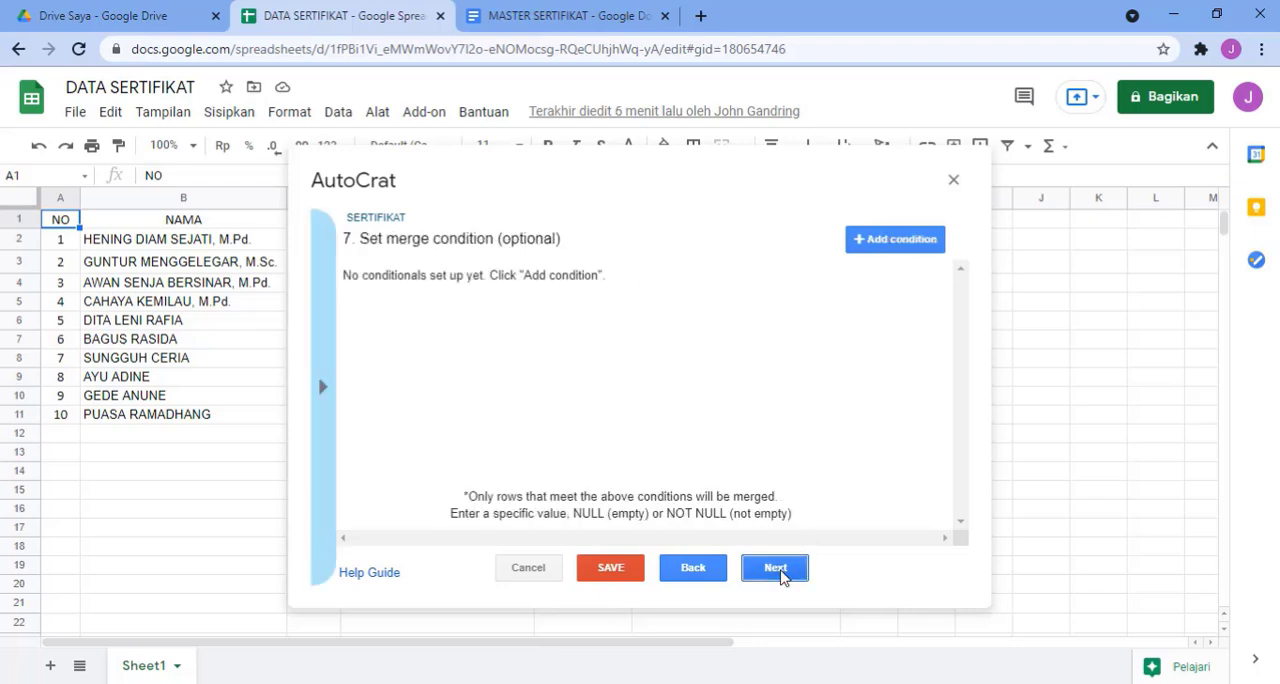
click(781, 572)
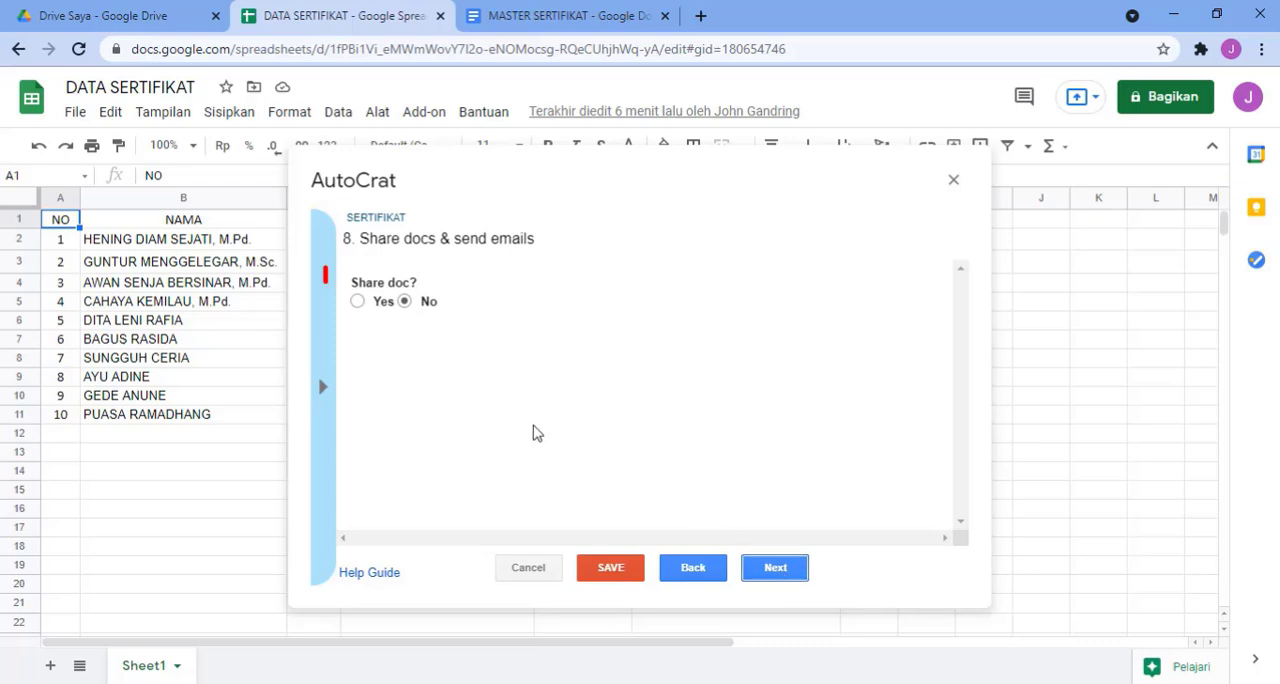
Step: Enable document sharing as PDF from the generic no-reply address, and set the email recipient to <<E-MAIL>>
click(358, 302)
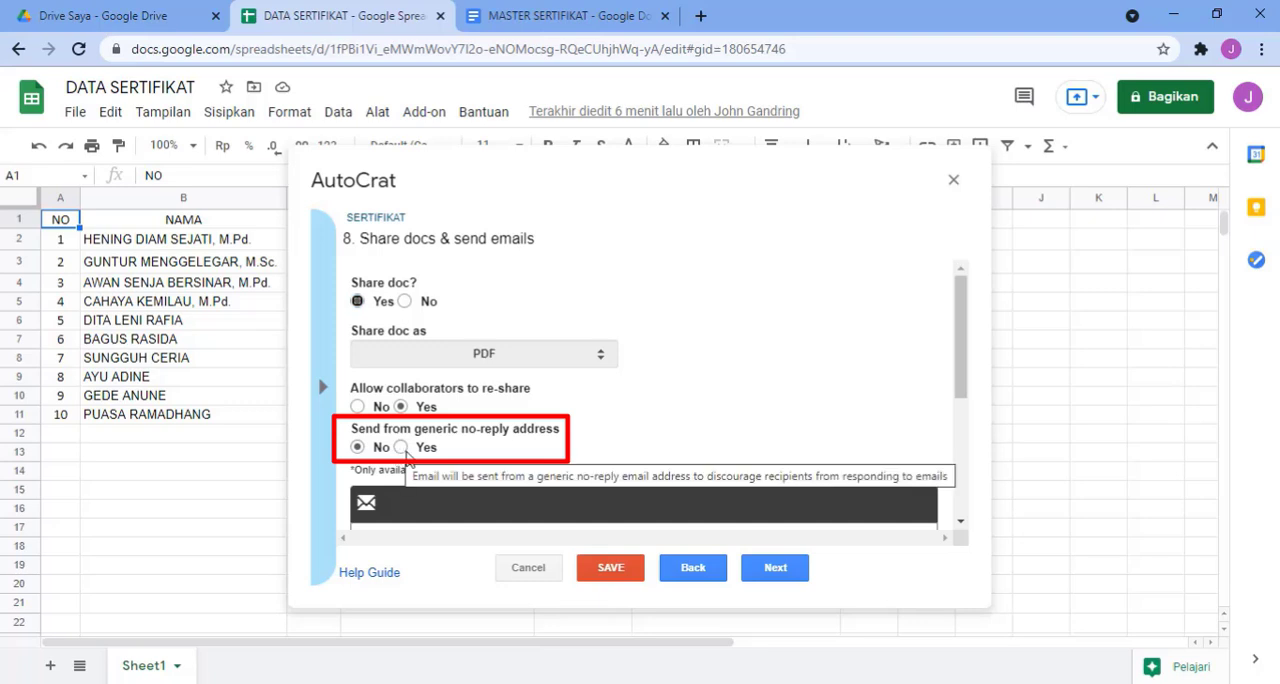
click(403, 449)
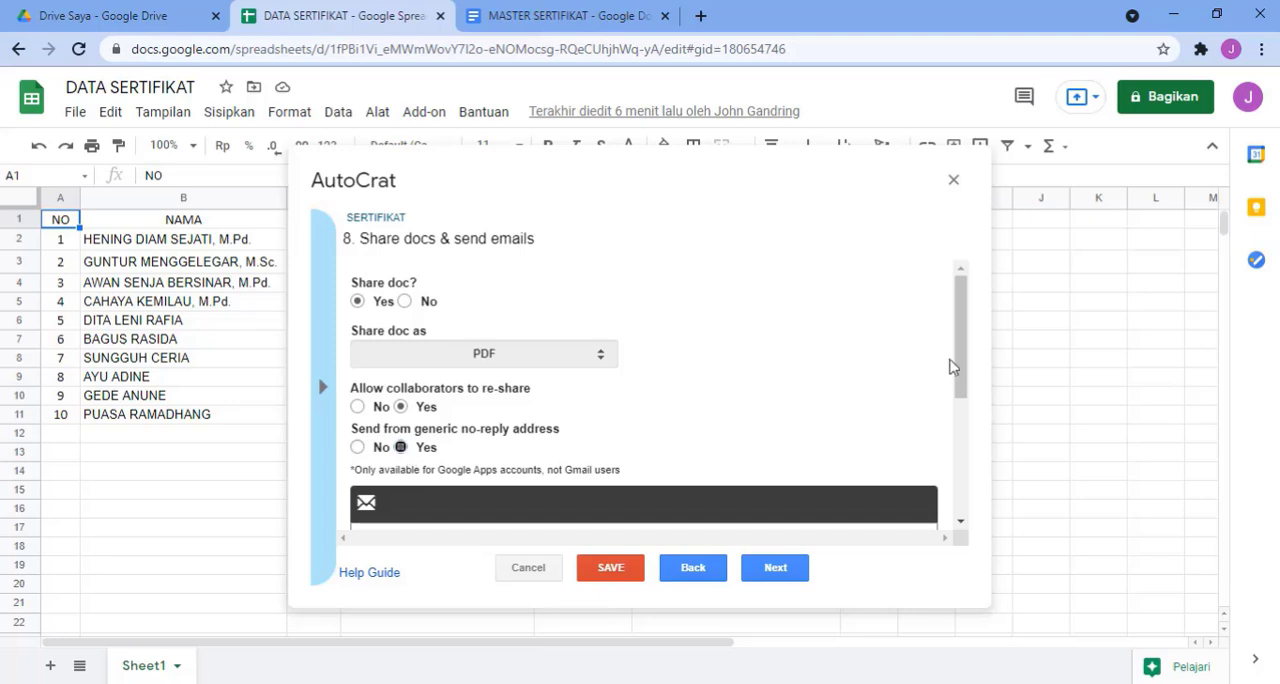
drag(962, 360, 970, 432)
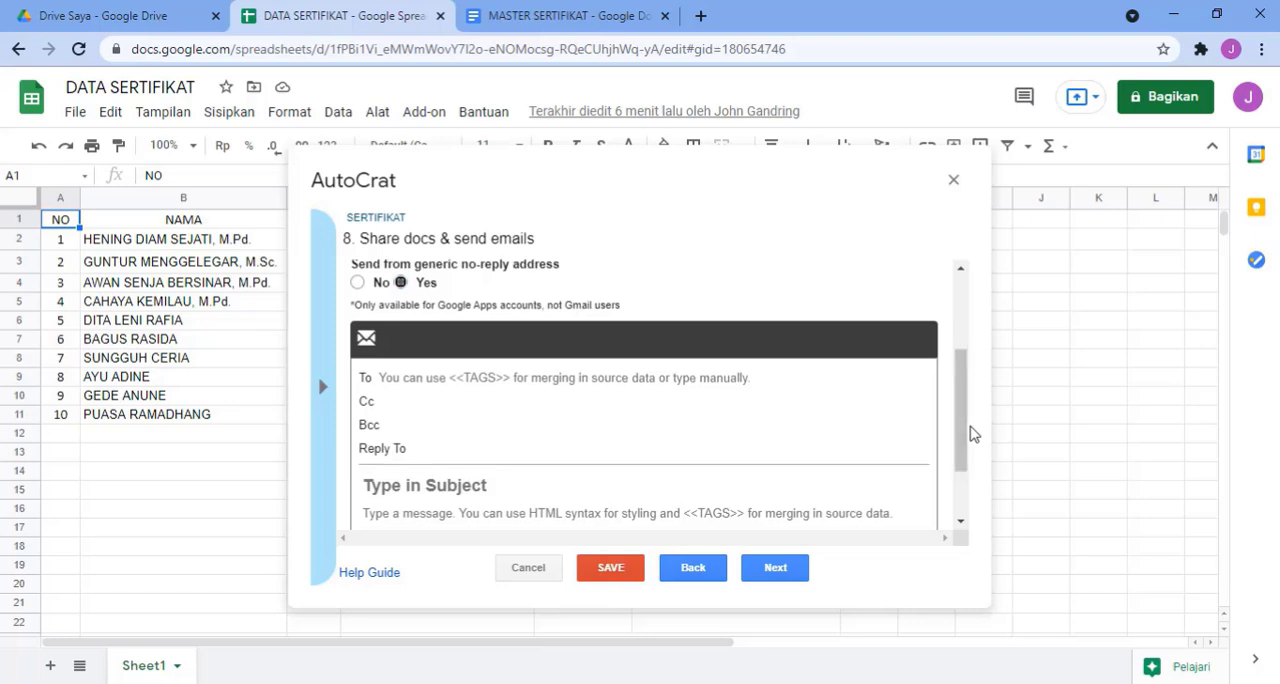
click(419, 376)
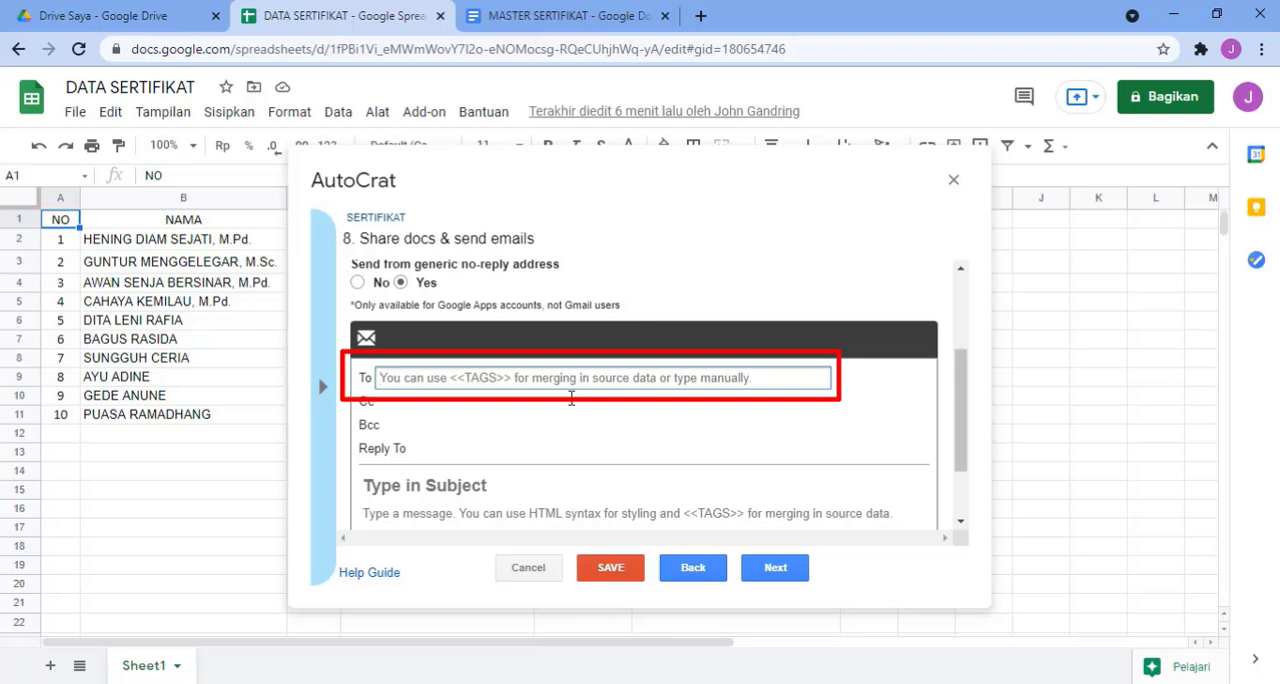
text(<<E-MAIL>>)
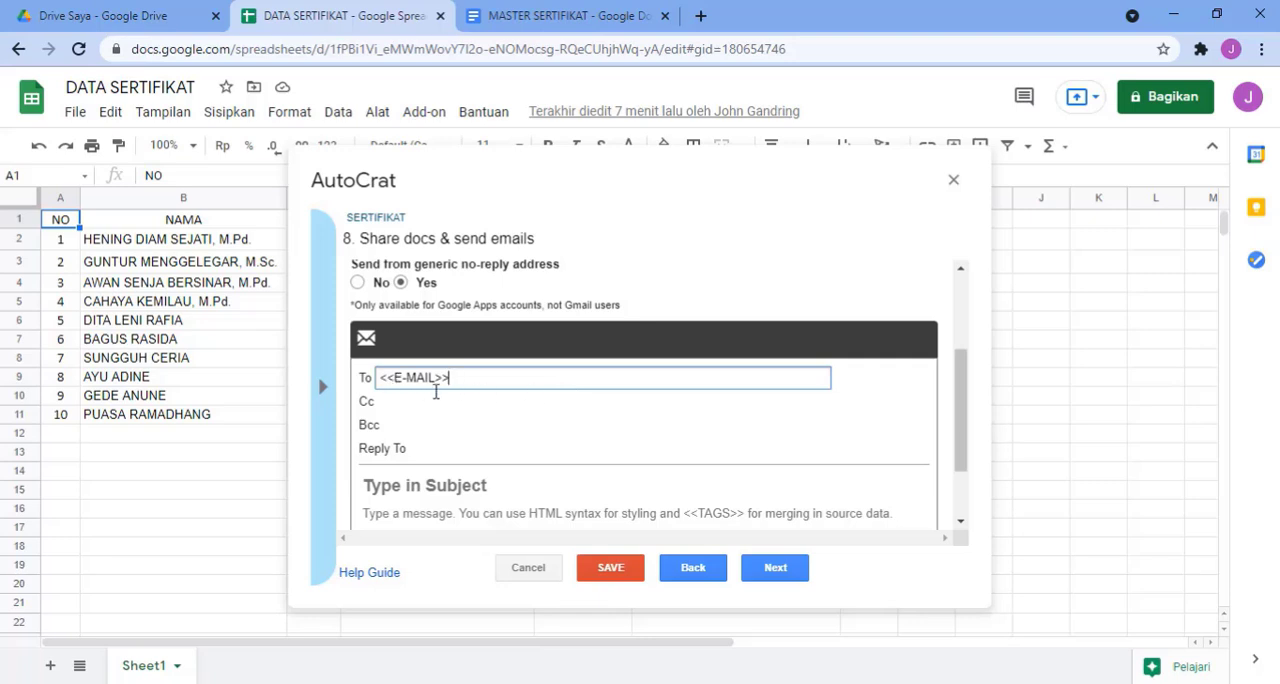
Step: Set the email subject to SERTIFIKAT and continue to the job triggers
click(548, 484)
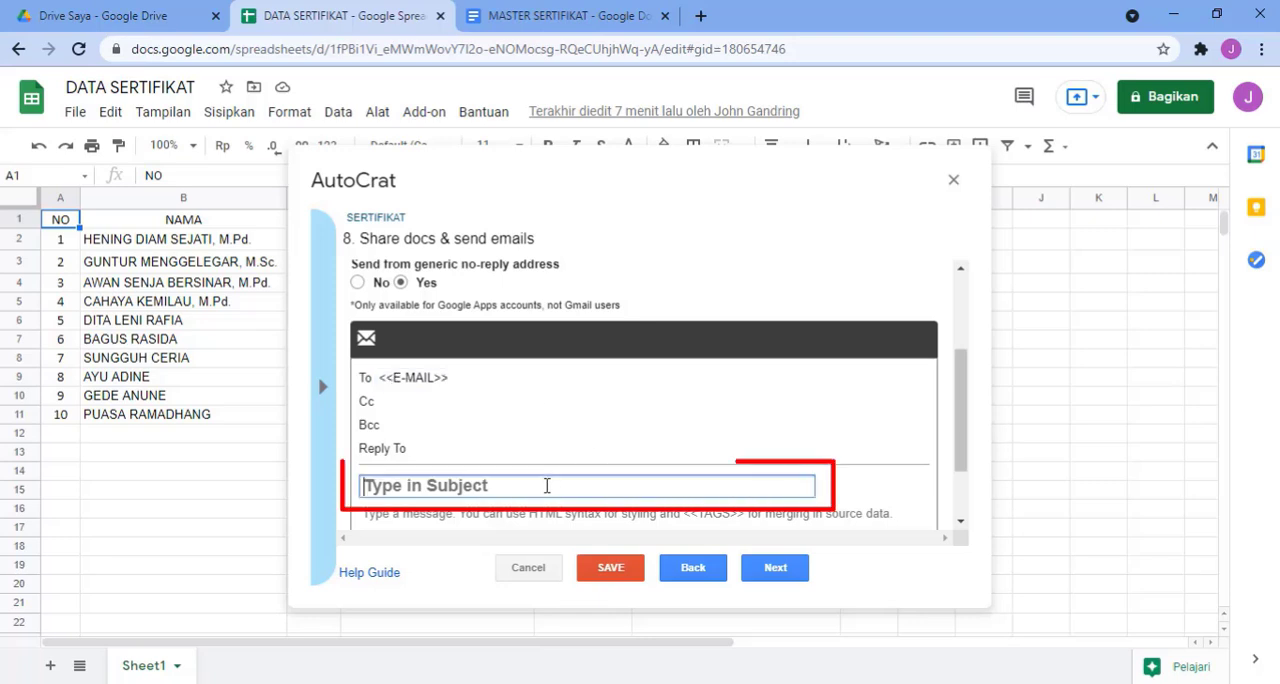
text(SERT)
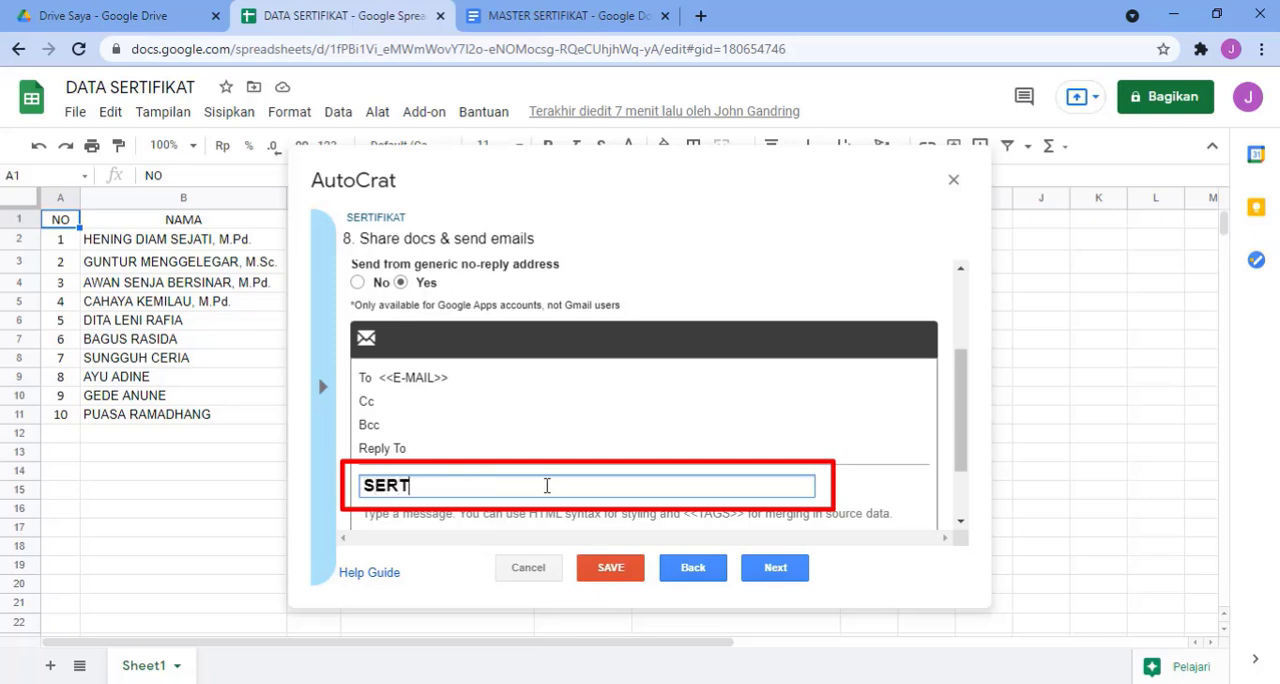
text(IFIKAT)
click(776, 568)
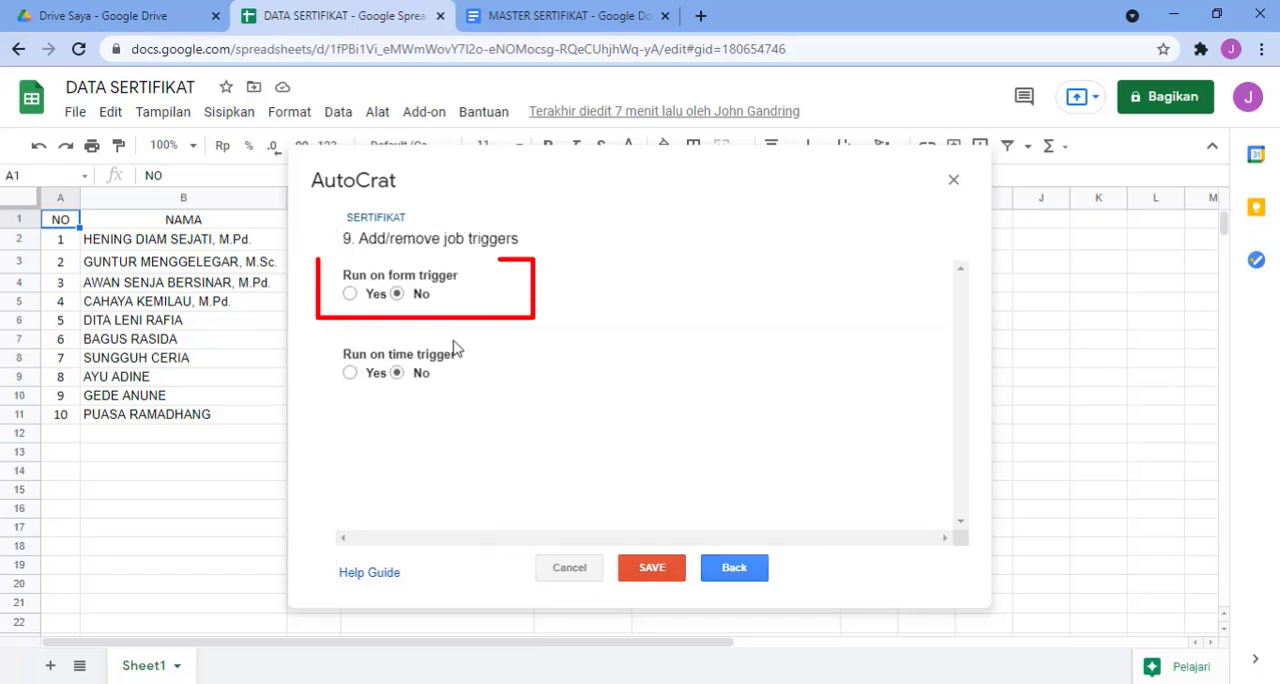
Step: Enable running on the form trigger, confirm triggers for the project, and save the merge job
click(349, 293)
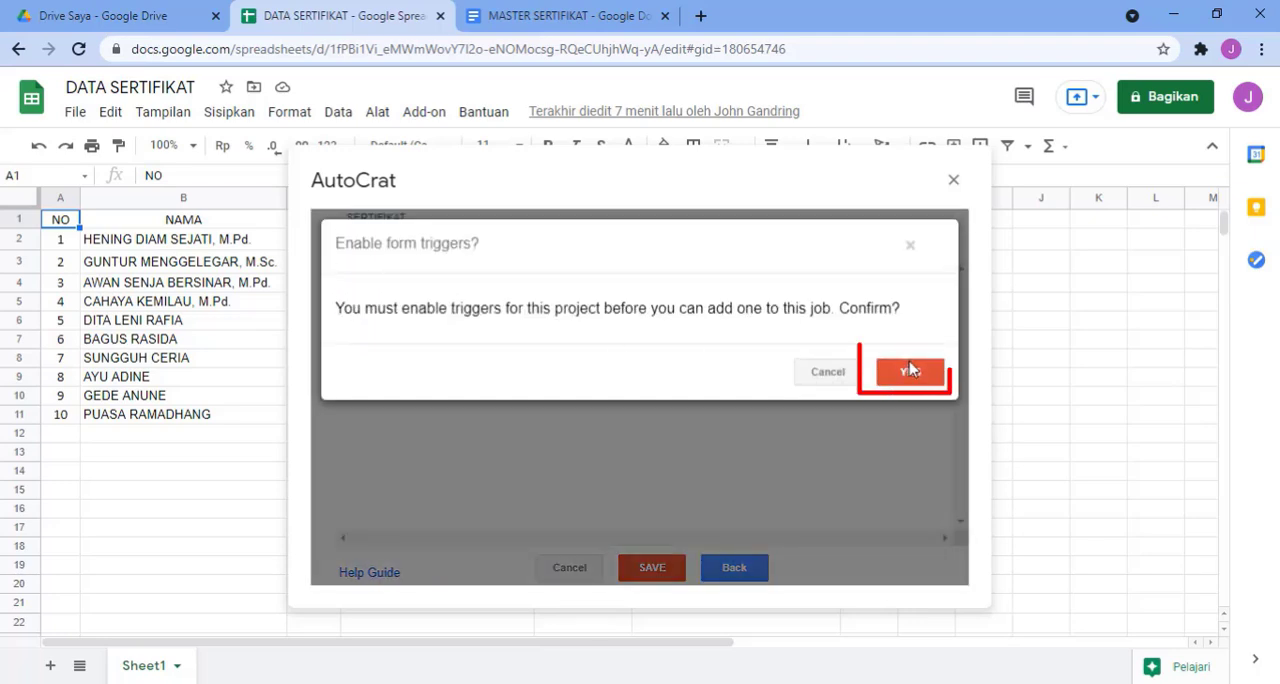
click(903, 369)
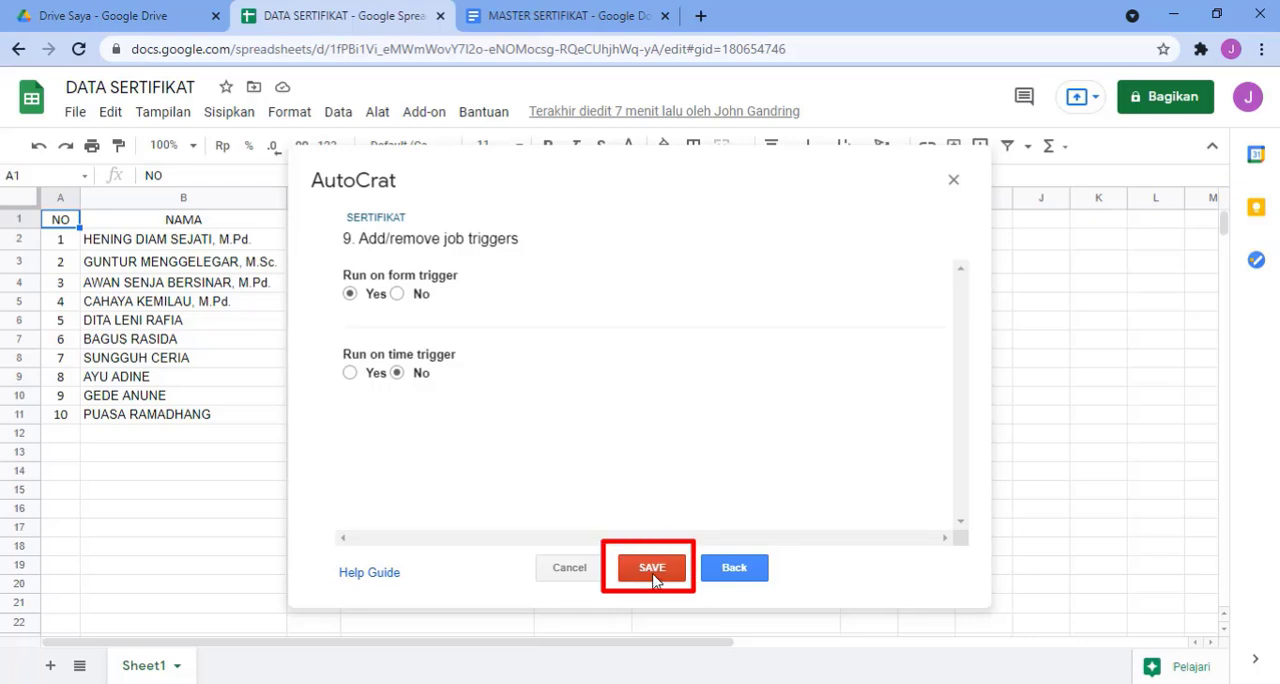
click(652, 569)
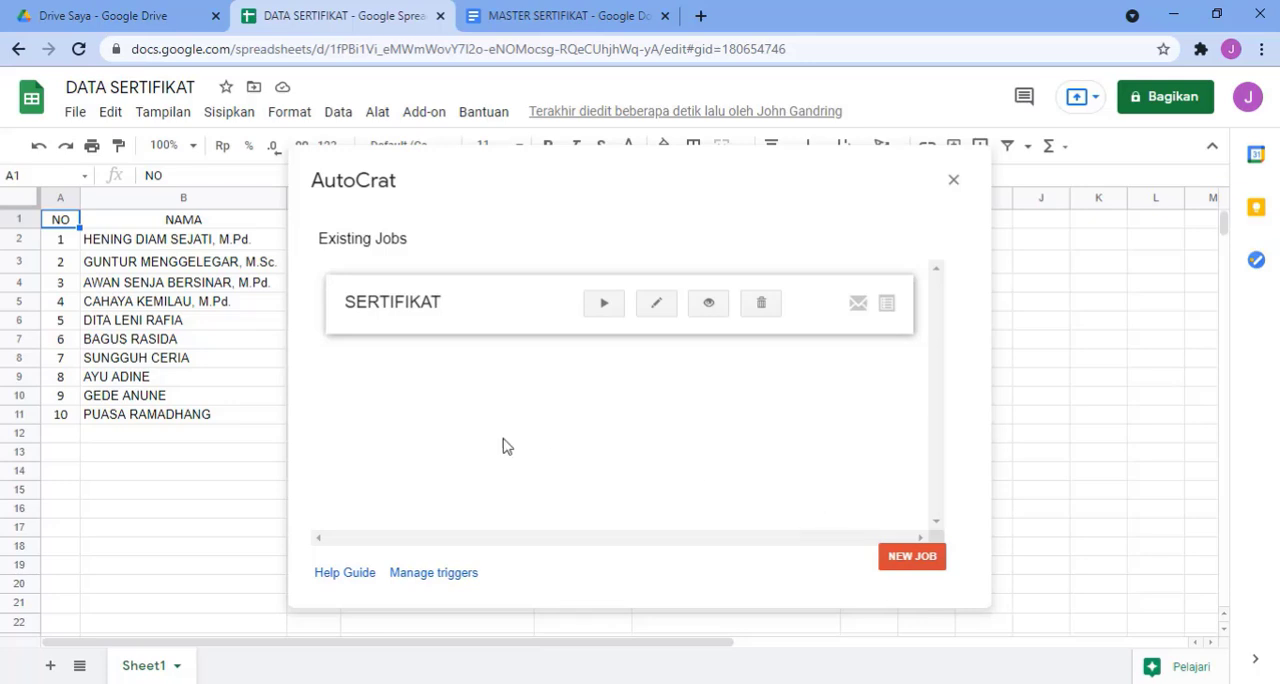
Step: Run the SERTIFIKAT merge job and close the Autocrat dialog once the merged document columns are filled
click(604, 306)
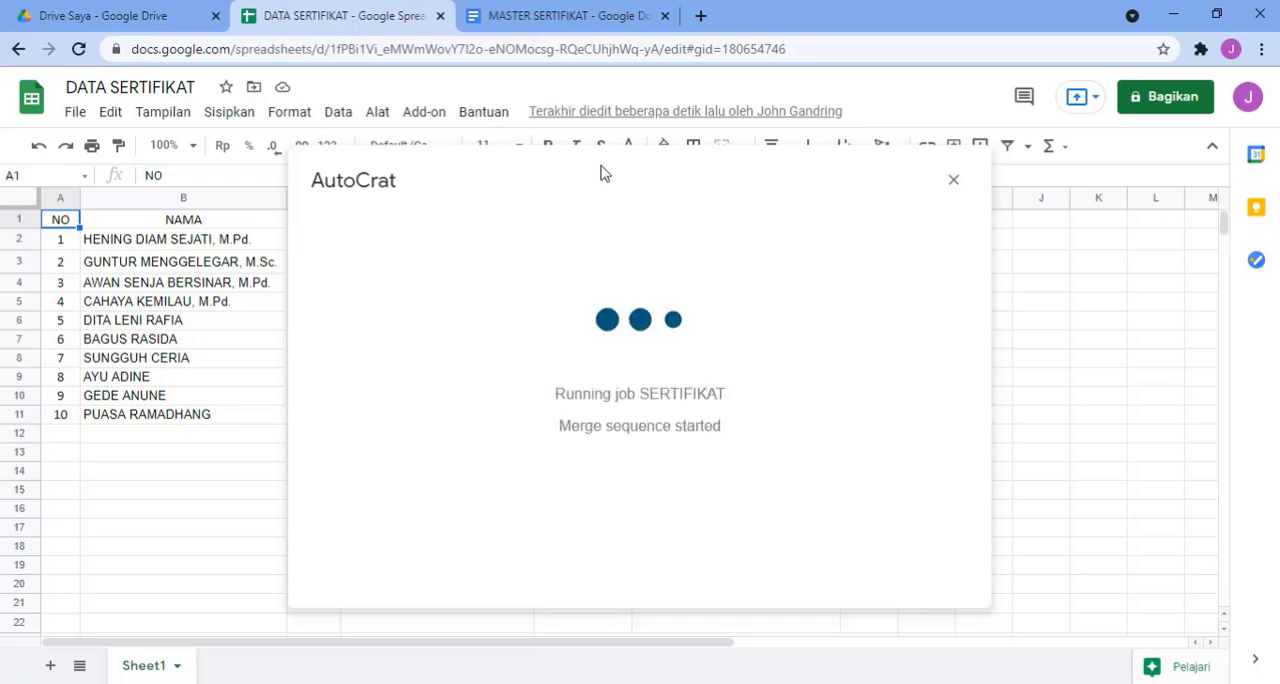
drag(600, 164, 432, 166)
drag(548, 184, 375, 150)
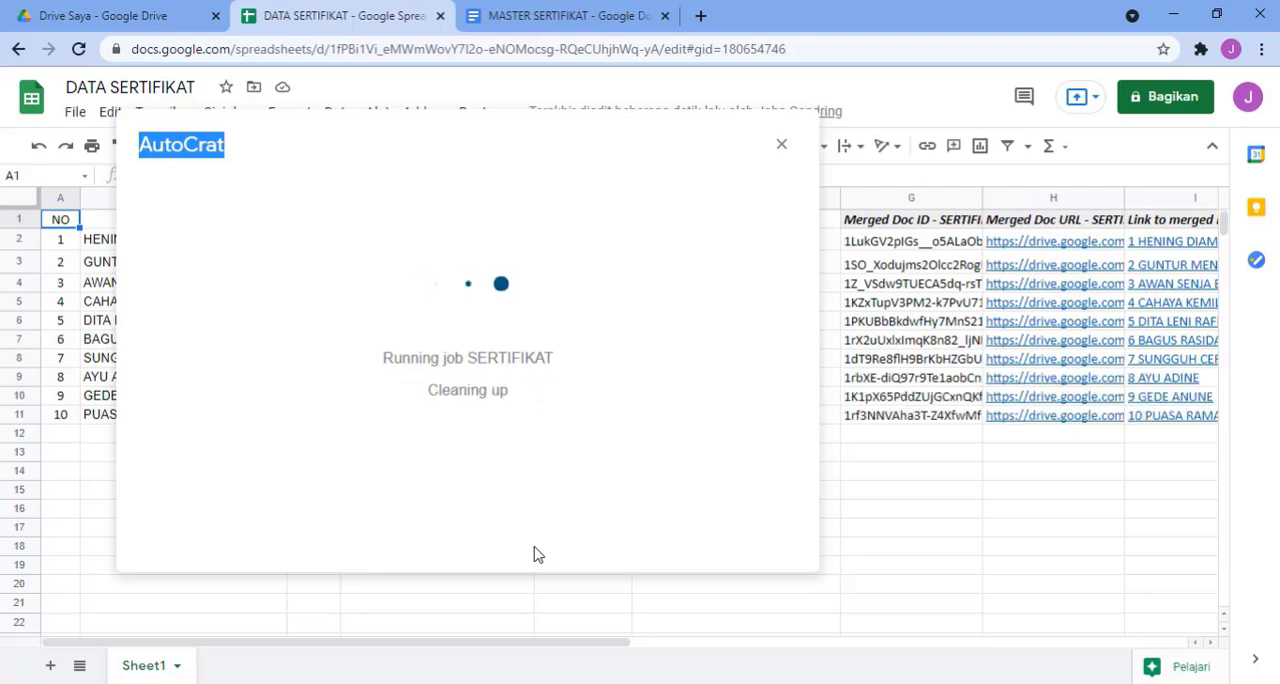
click(781, 148)
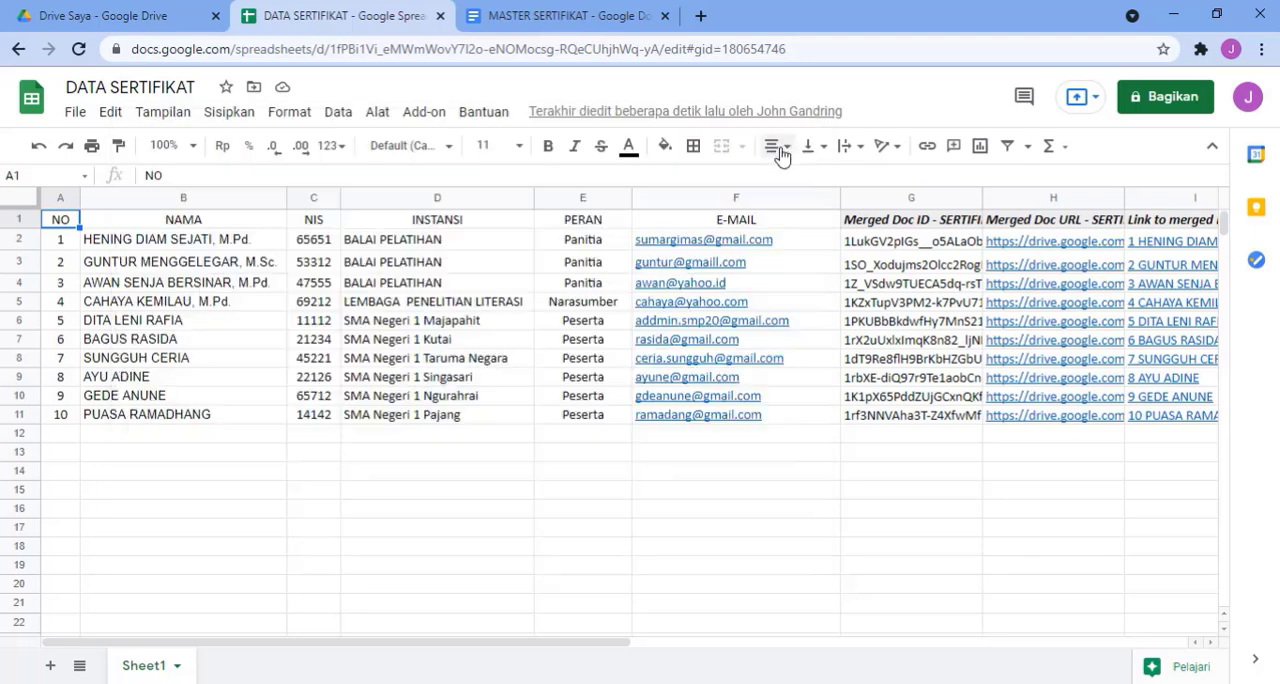
Step: Open the merged certificate linked in row 2, check its name and role, and return to the spreadsheet
mouse_move(1013, 251)
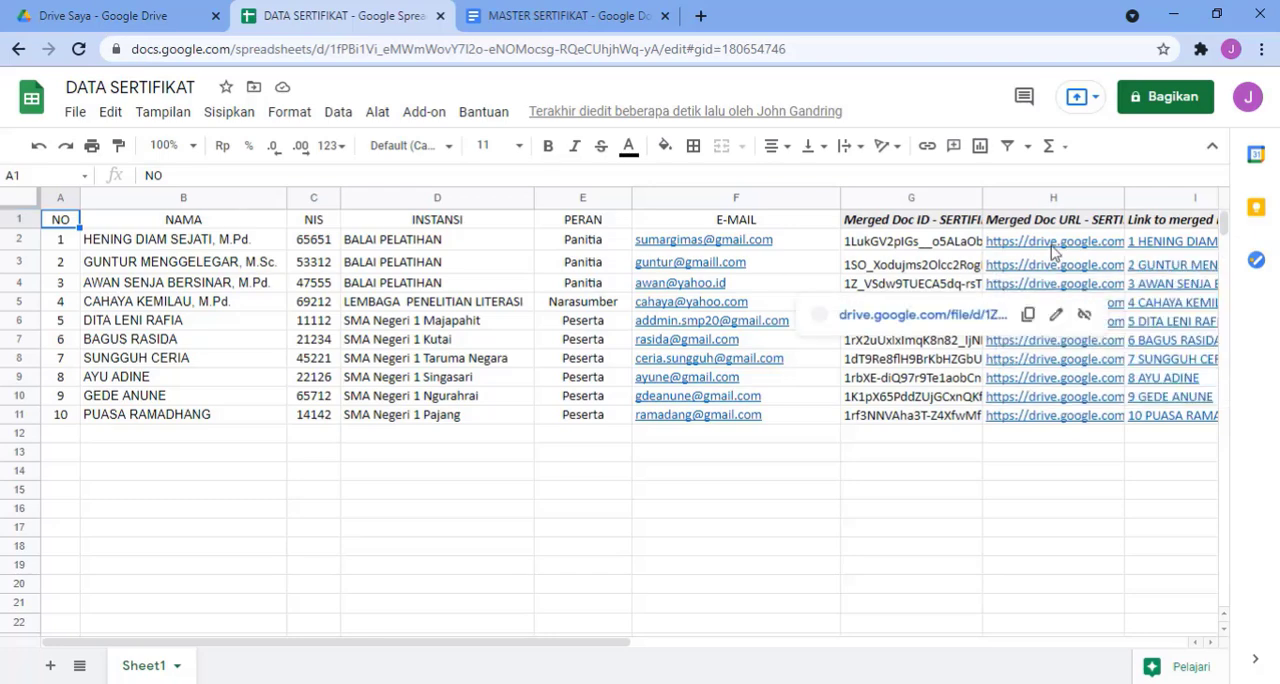
mouse_move(1053, 245)
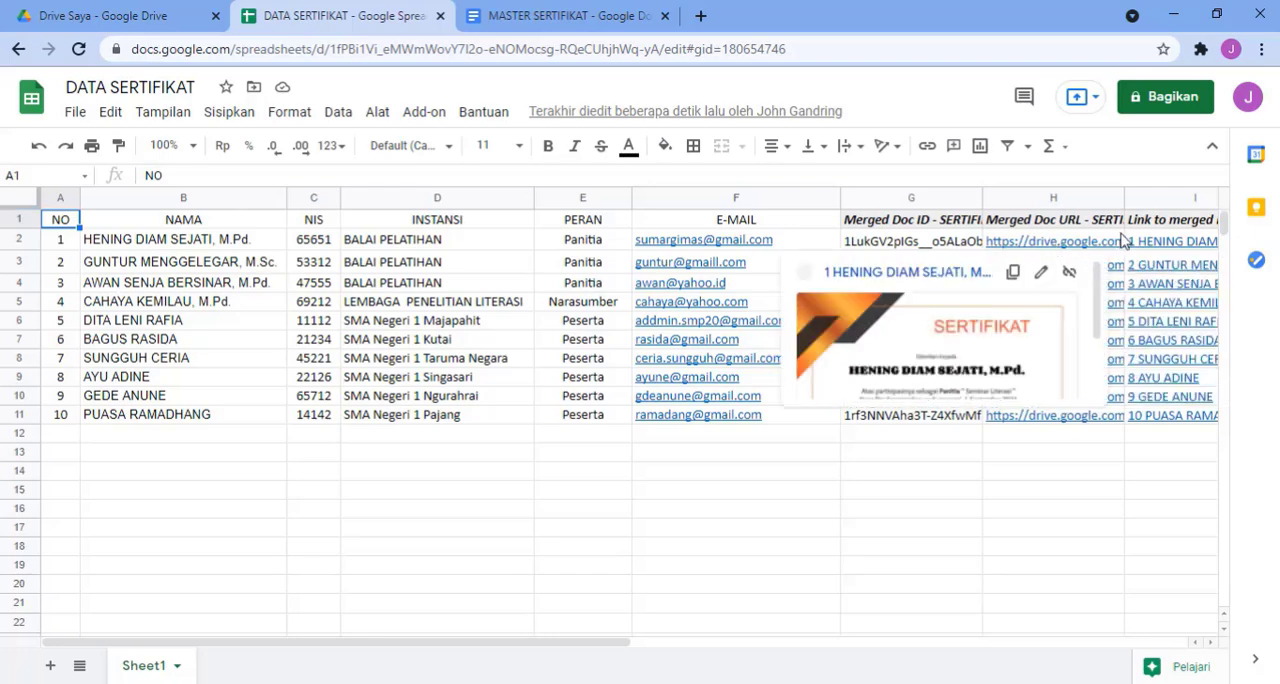
click(946, 274)
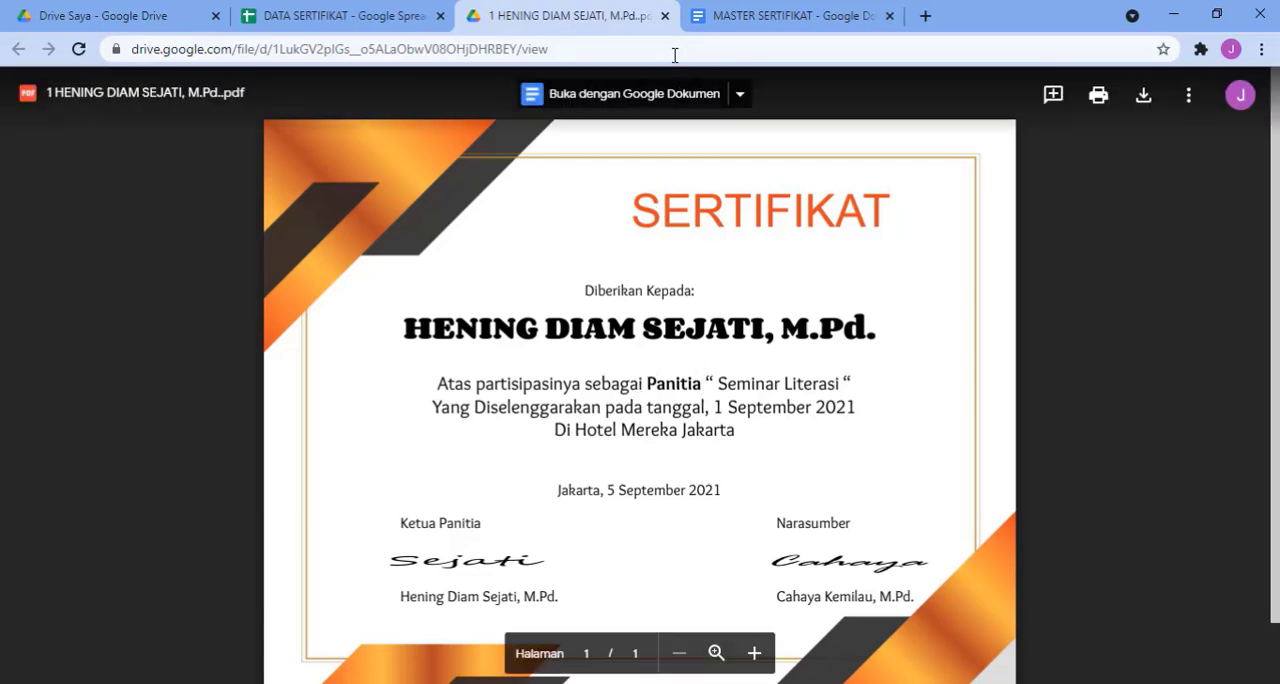
click(665, 16)
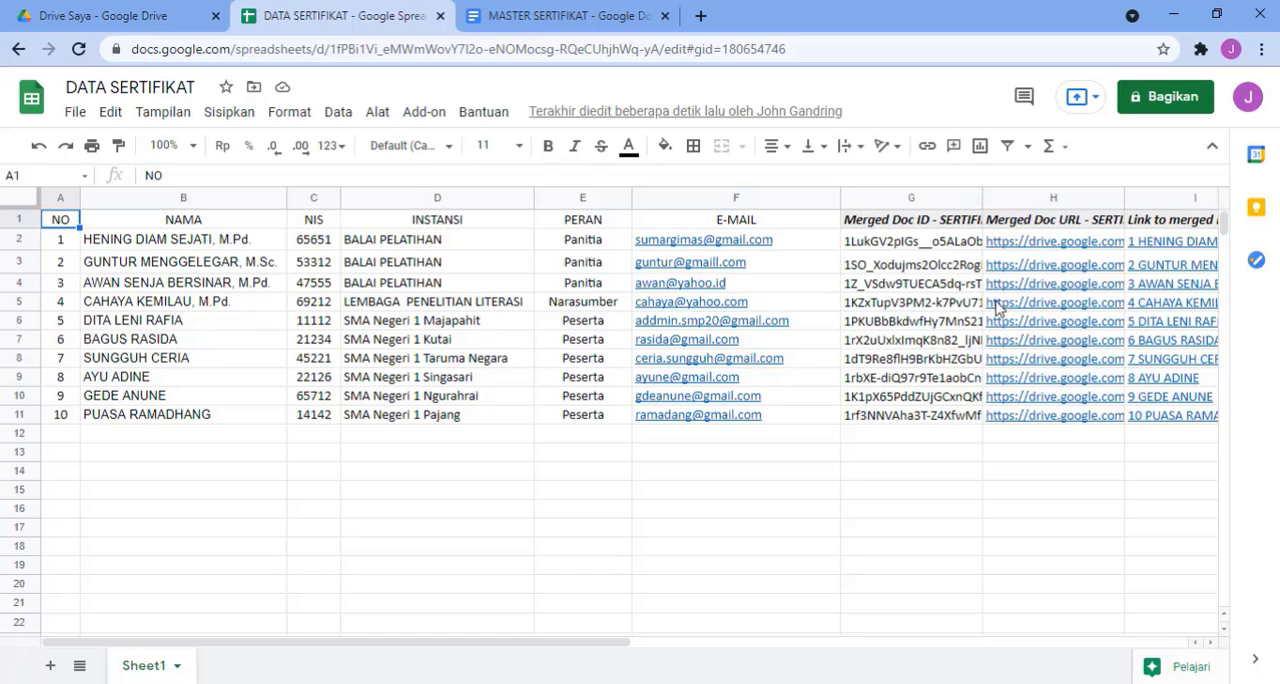
Step: Open the merged certificate linked in row 5, check its name and role, and return to the spreadsheet
mouse_move(1028, 307)
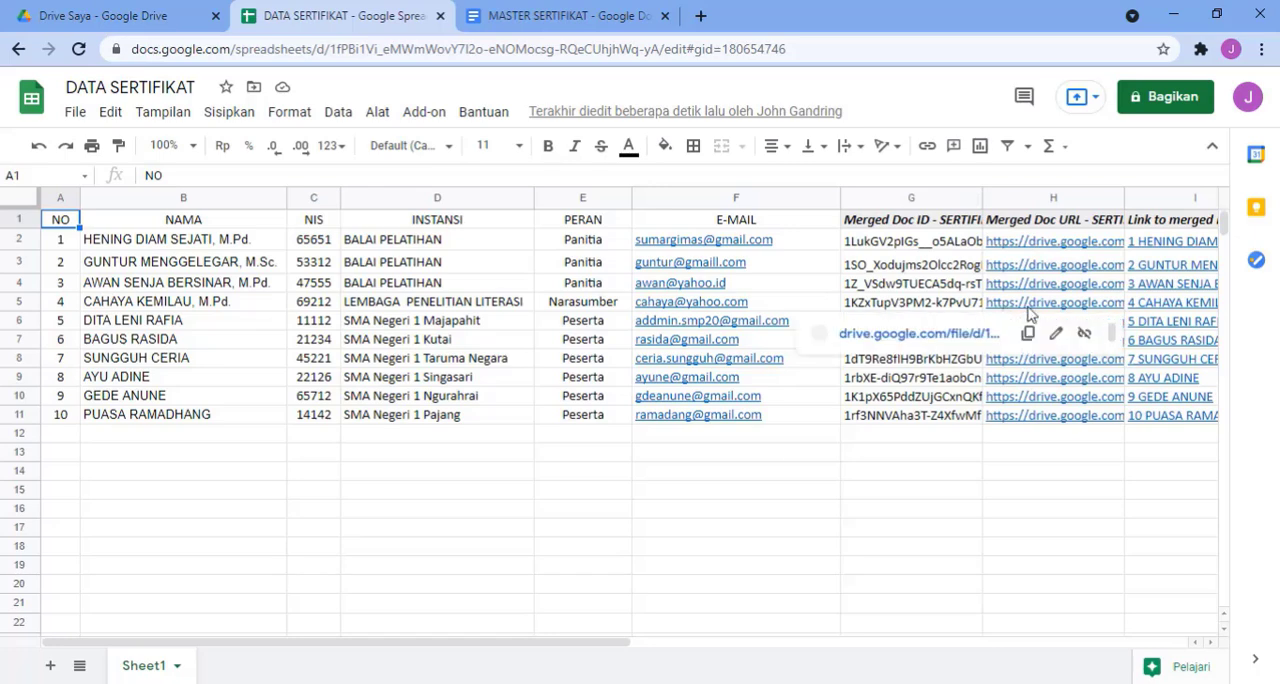
click(940, 334)
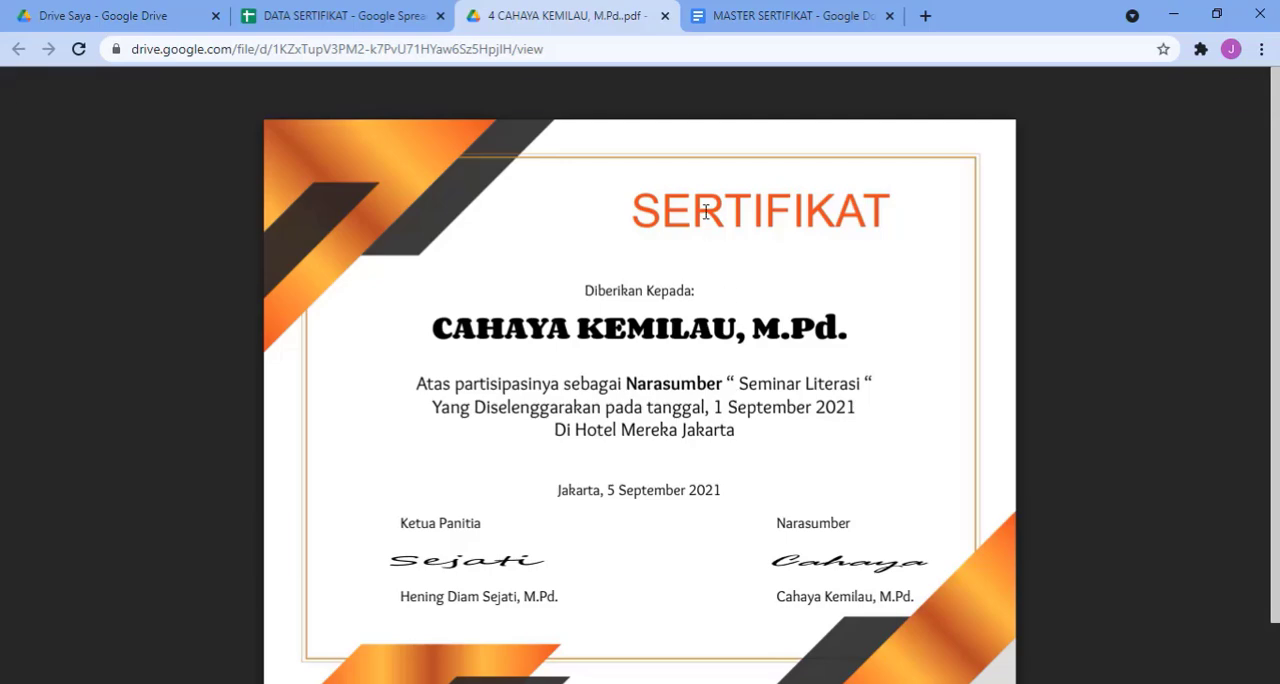
click(665, 16)
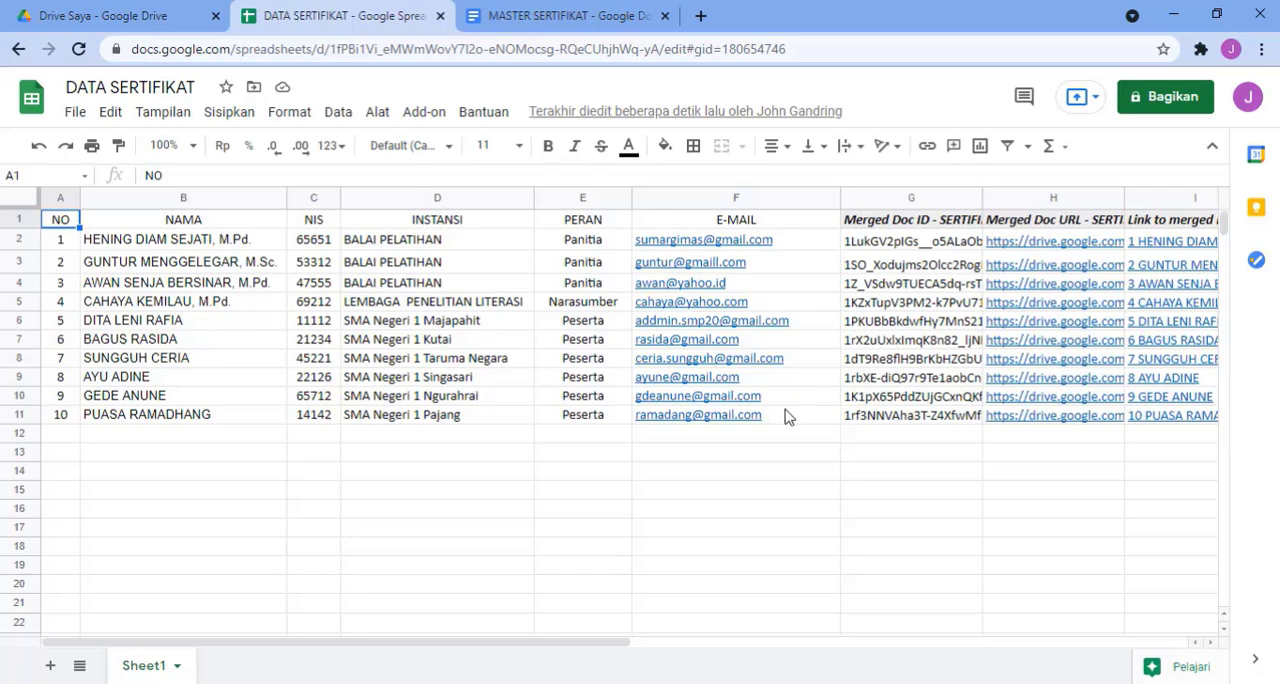
Step: Switch to the row 2 recipient's browser profile, open Gmail and view the PDF attached to the SERTIFIKAT email
mouse_move(785, 417)
click(440, 683)
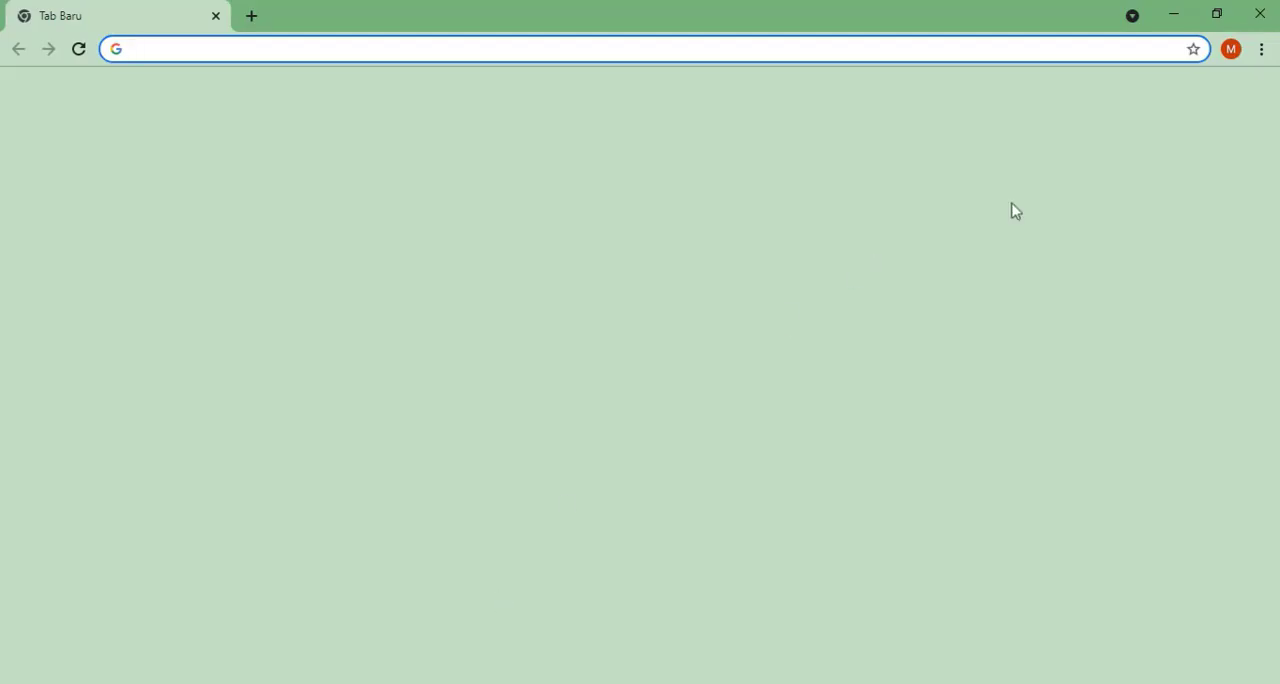
click(1206, 98)
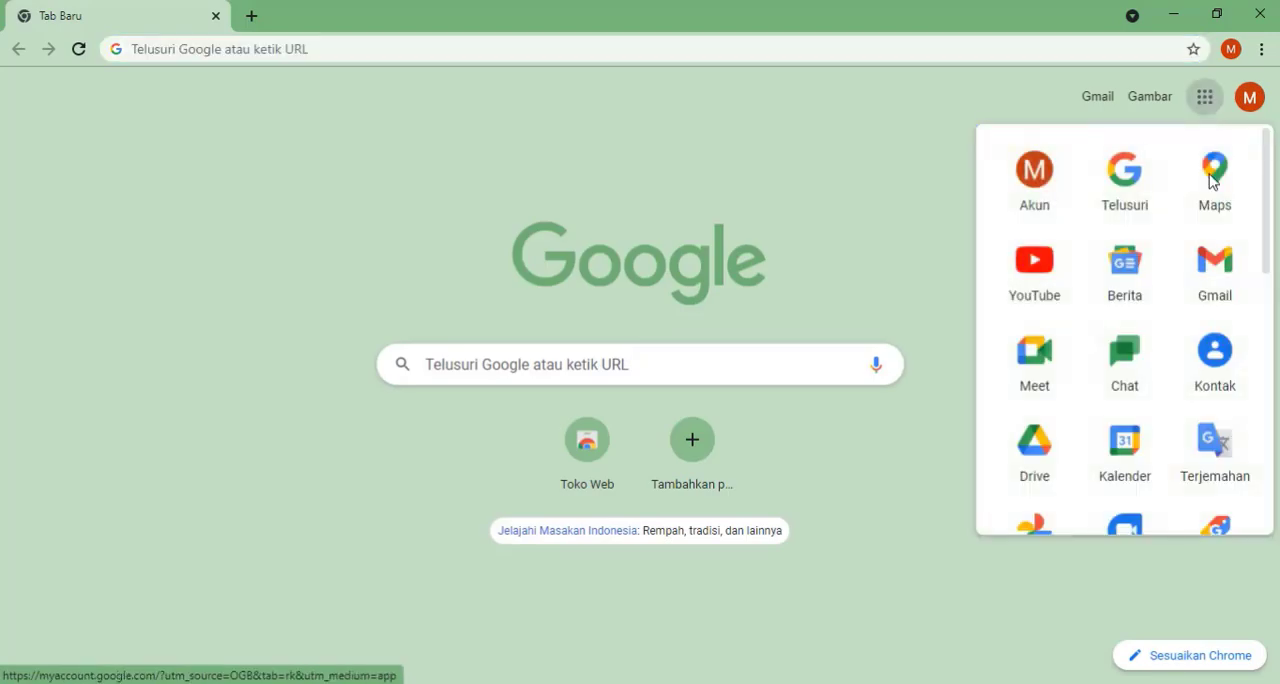
click(1218, 283)
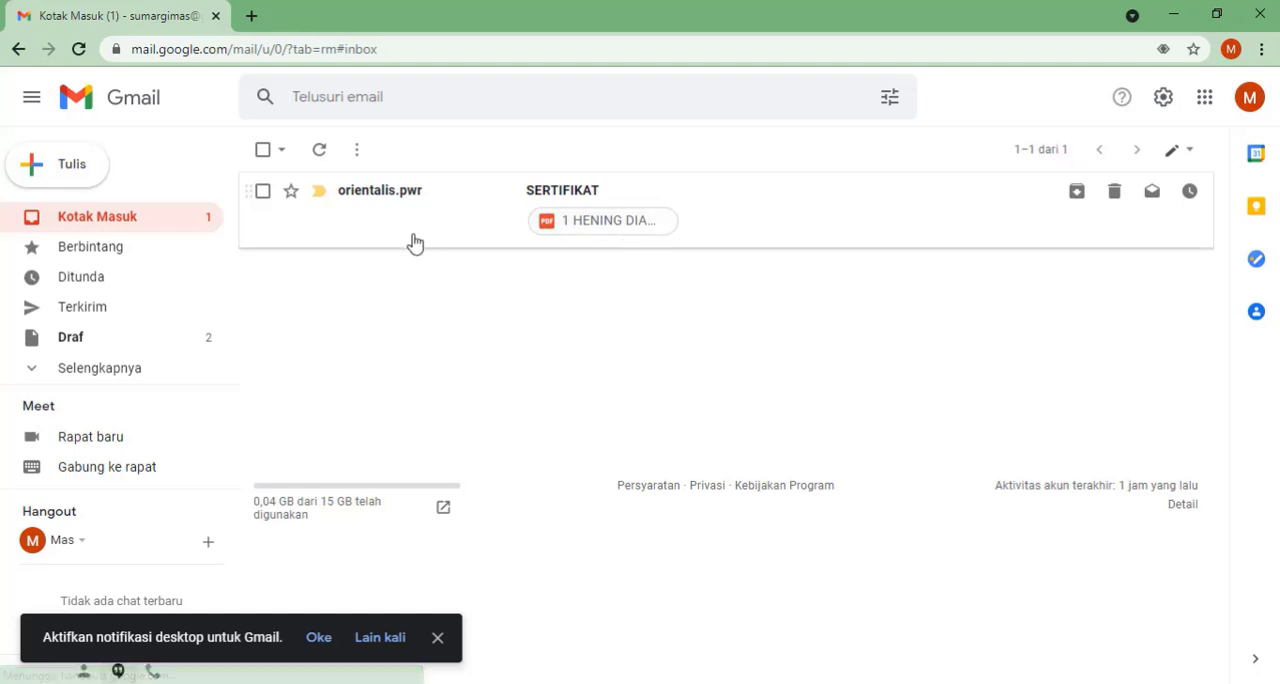
click(625, 229)
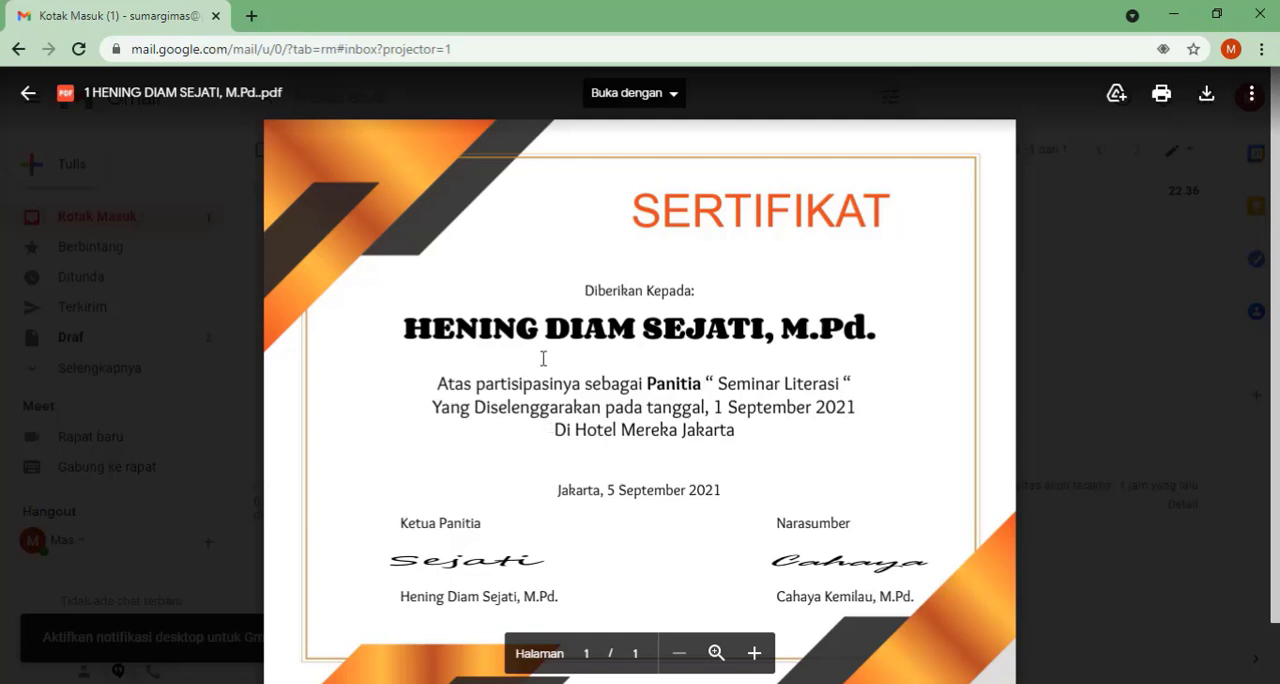
click(19, 49)
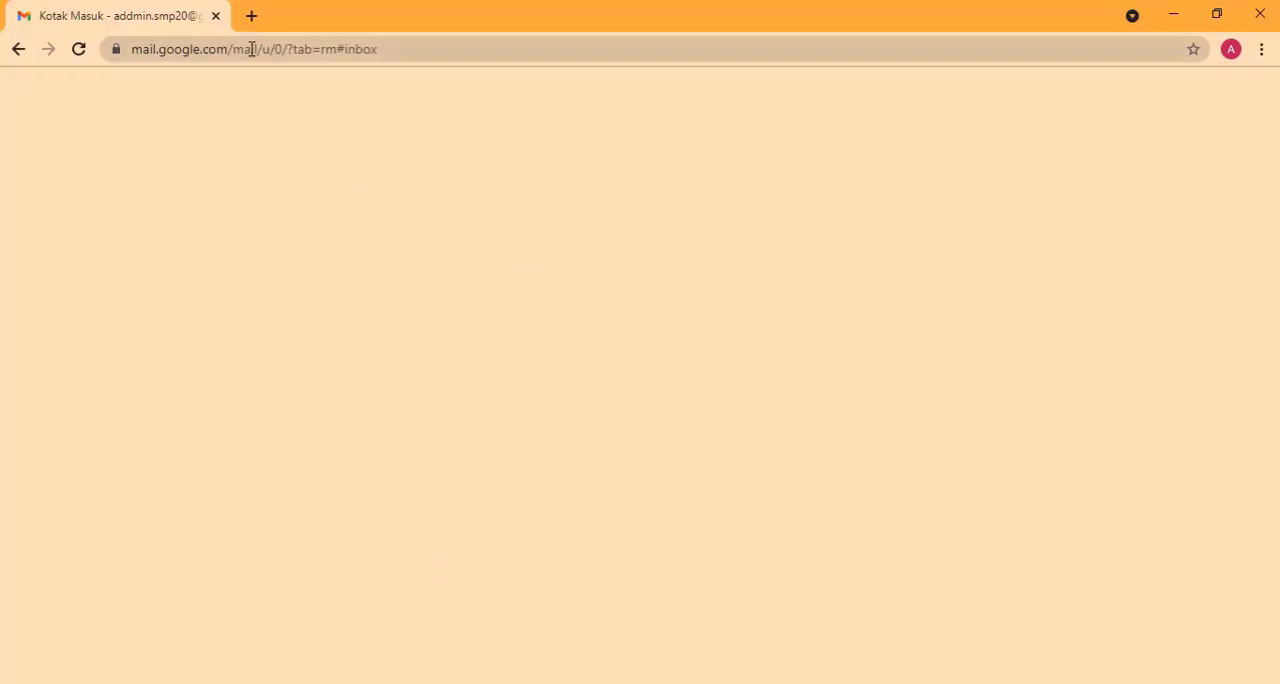
Step: In the row 6 recipient's browser profile, open Gmail in a fresh tab and view the PDF attached to the SERTIFIKAT email
click(253, 16)
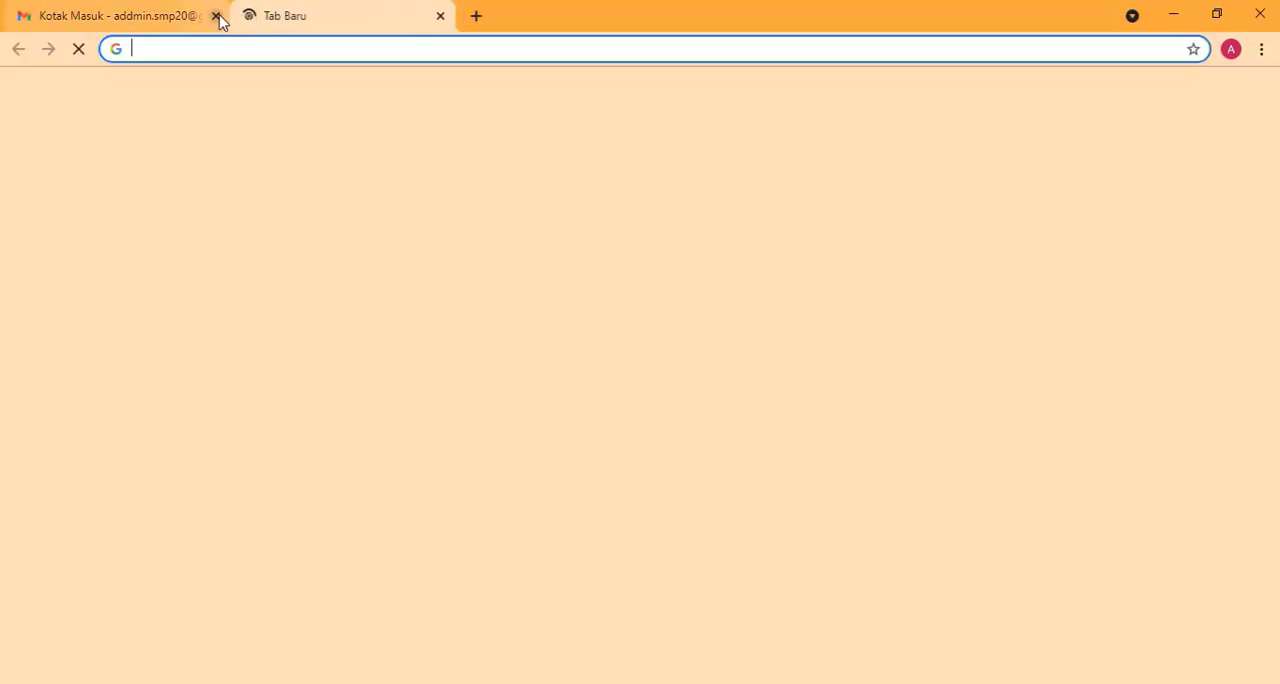
click(216, 16)
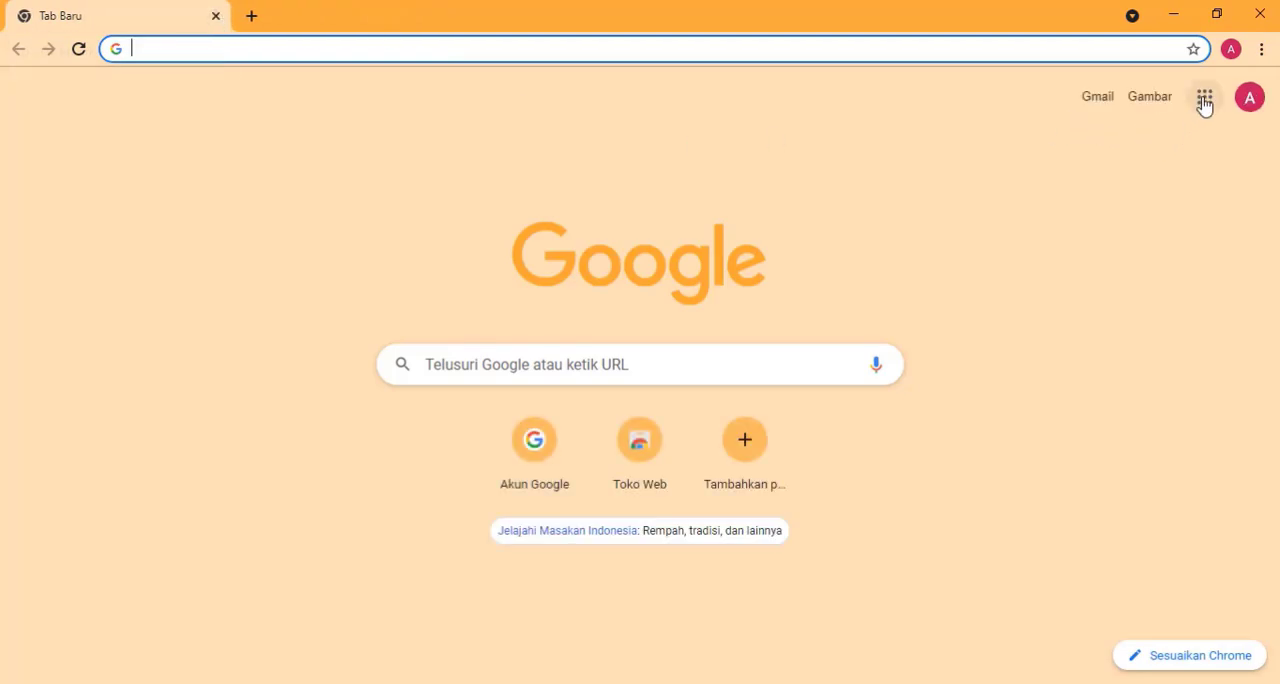
click(1205, 100)
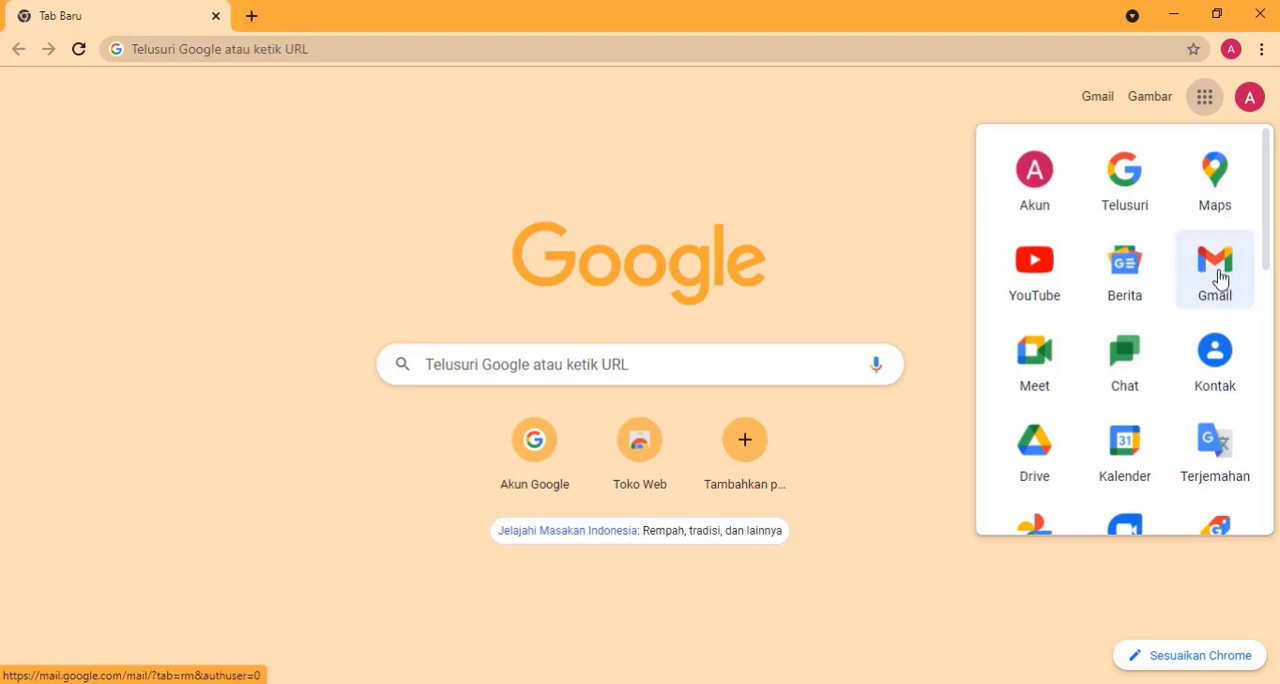
click(1216, 278)
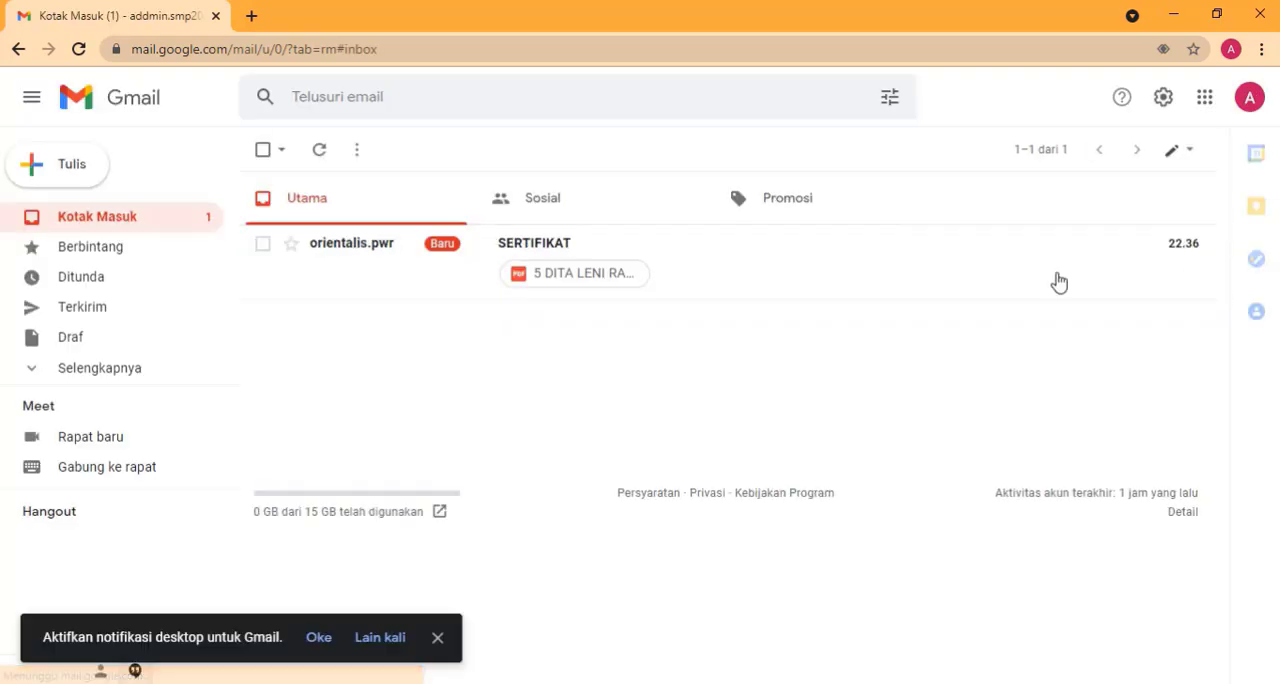
click(578, 278)
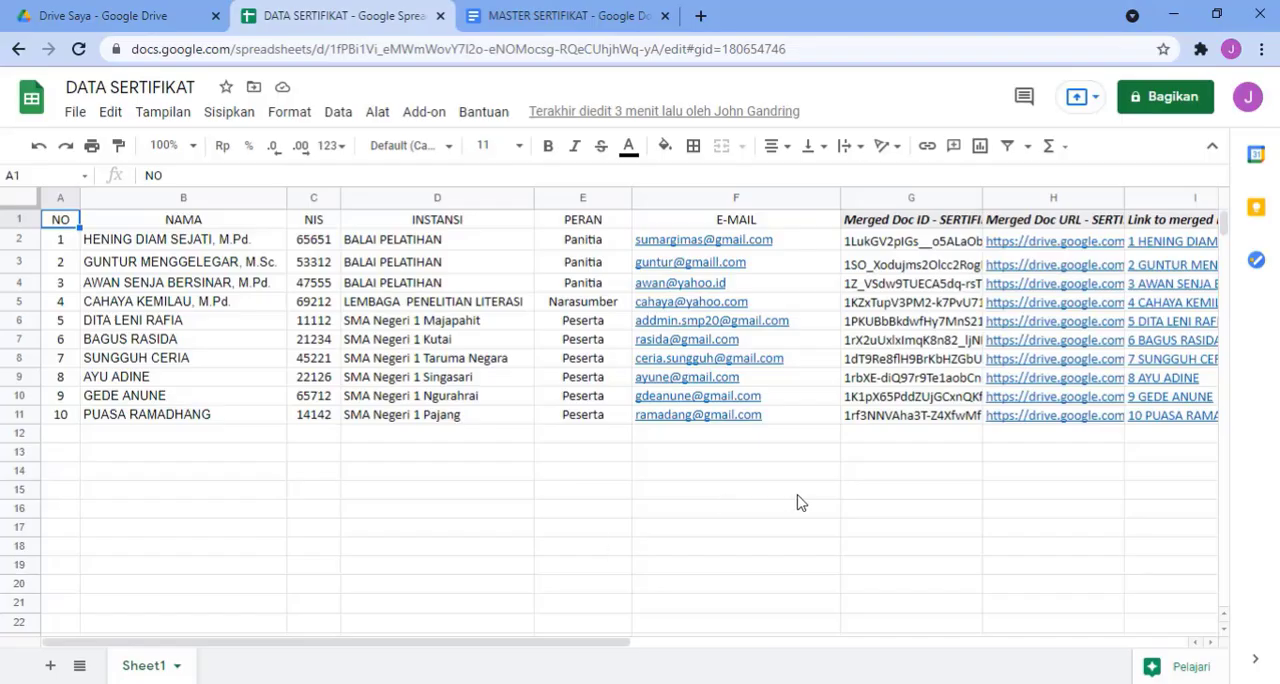
Step: Switch back to the DATA SERTIFIKAT spreadsheet and review the participants' E-MAIL column
click(800, 501)
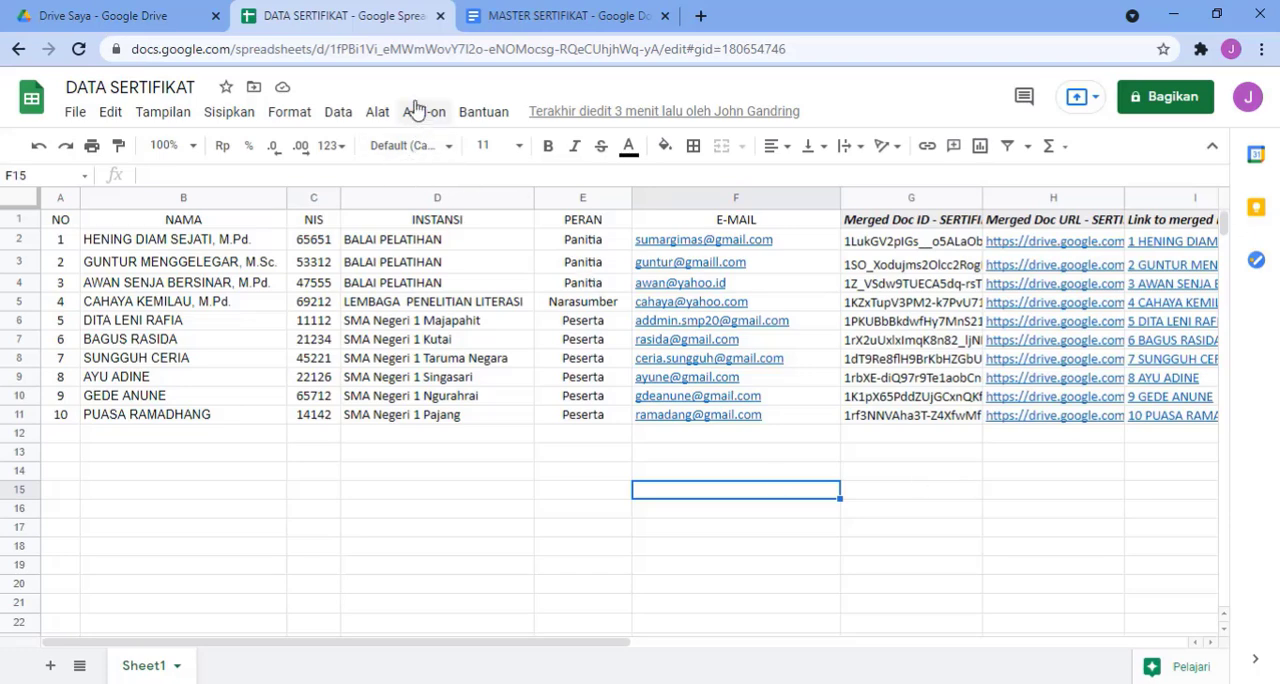
click(500, 12)
click(358, 20)
mouse_move(645, 247)
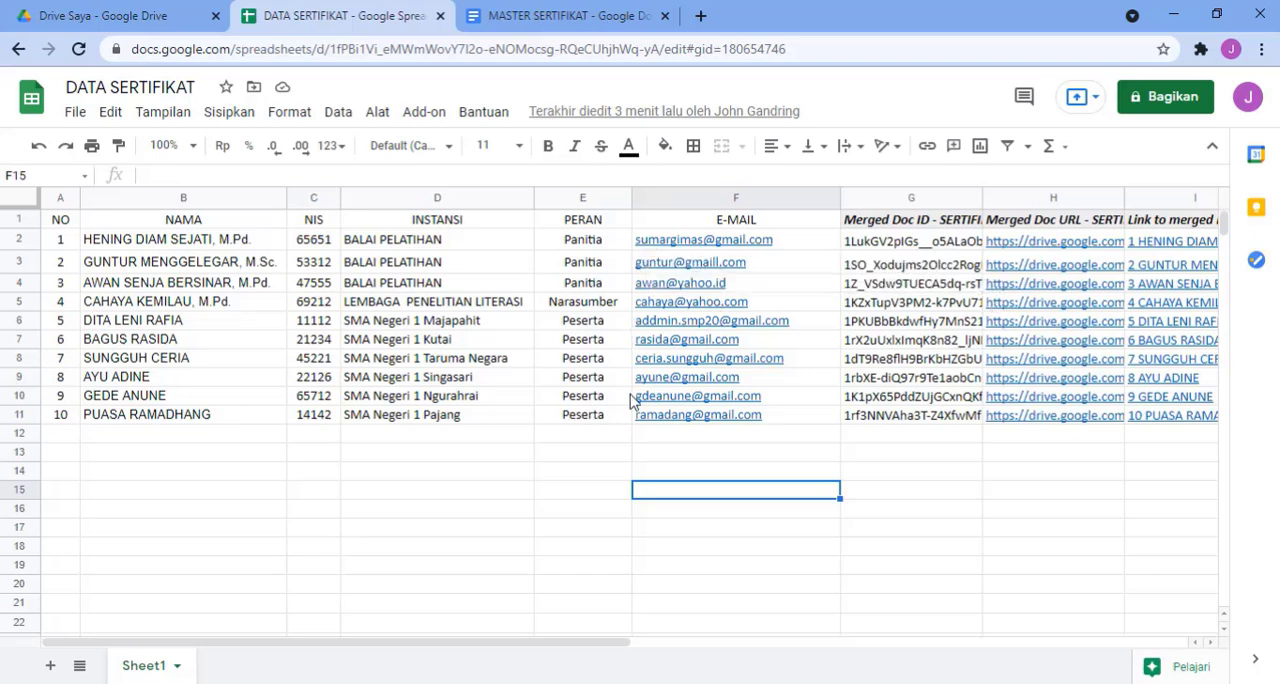